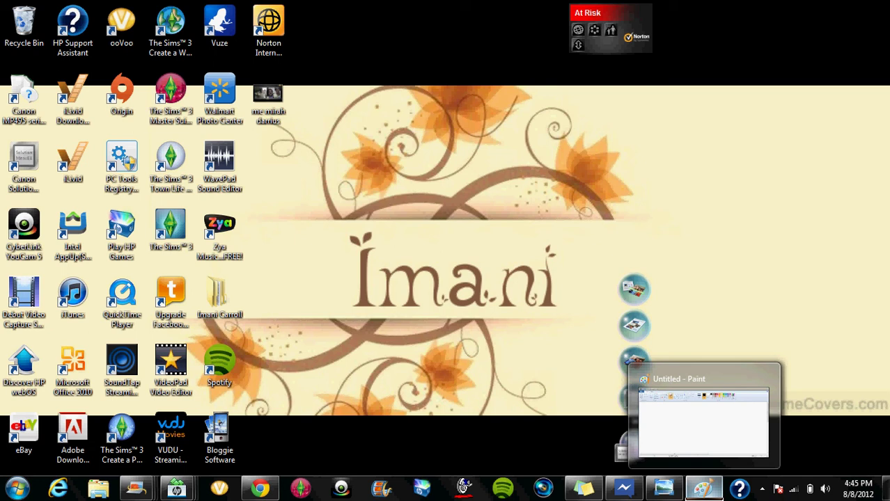
Step: Switch to the untitled Paint window and draw two freehand lime brush lines across the upper middle of the canvas
{"action": "left_click", "coordinate": [703, 487]}
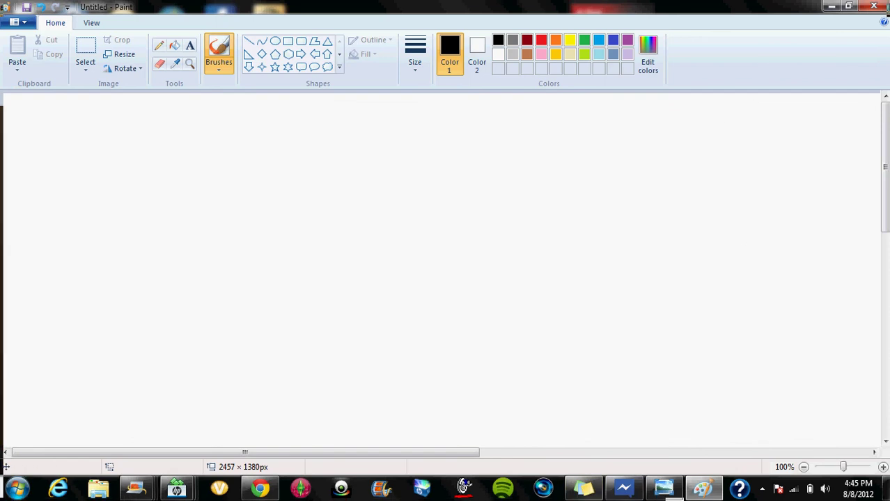
{"action": "left_click", "coordinate": [584, 53]}
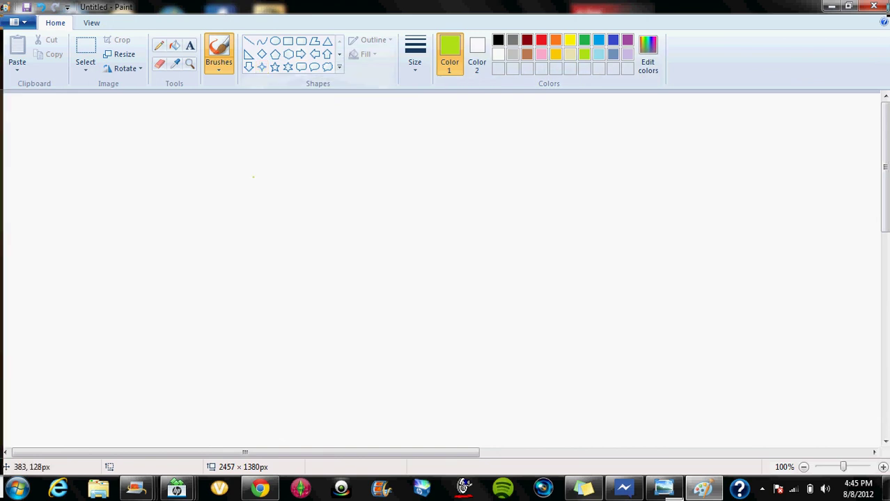
{"action": "mouse_move", "coordinate": [253, 177]}
{"action": "left_mouse_down"}
{"action": "mouse_move", "coordinate": [256, 193]}
{"action": "mouse_move", "coordinate": [362, 277]}
{"action": "left_mouse_up"}
{"action": "mouse_move", "coordinate": [254, 179]}
{"action": "left_mouse_down"}
{"action": "mouse_move", "coordinate": [298, 182]}
{"action": "mouse_move", "coordinate": [383, 232]}
{"action": "mouse_move", "coordinate": [473, 82]}
{"action": "left_mouse_up"}
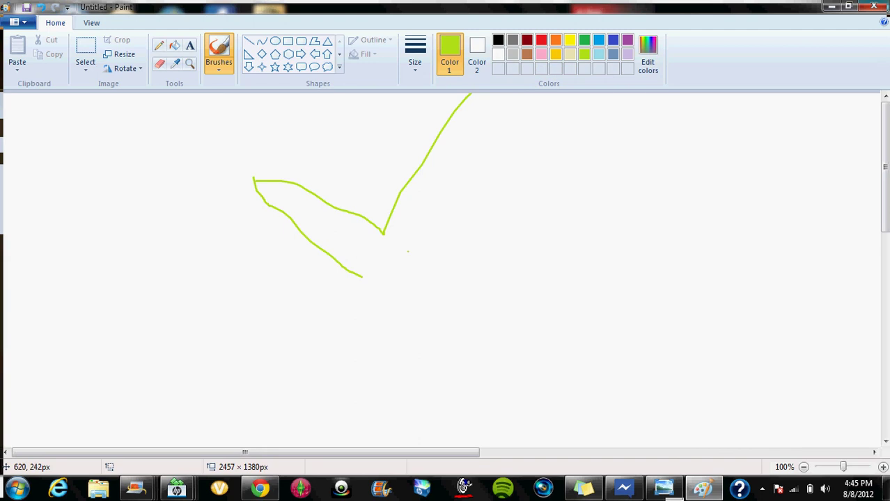
Step: Paint two long brown strokes and one yellow zigzag across the canvas with the watercolor brush at the third thickness
{"action": "left_click", "coordinate": [218, 67]}
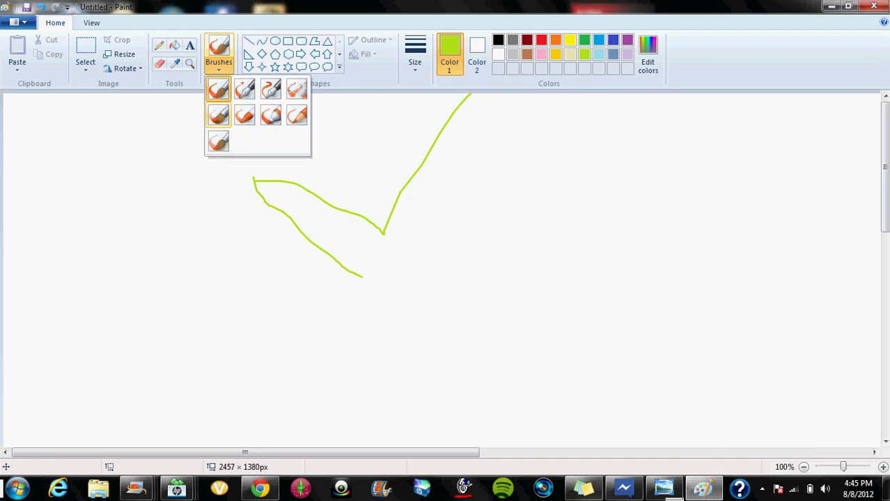
{"action": "left_click", "coordinate": [219, 141]}
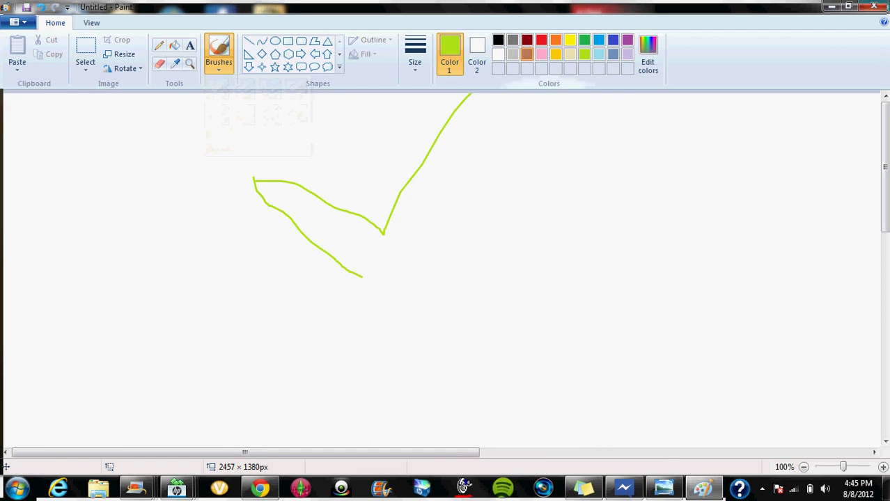
{"action": "left_click", "coordinate": [528, 54]}
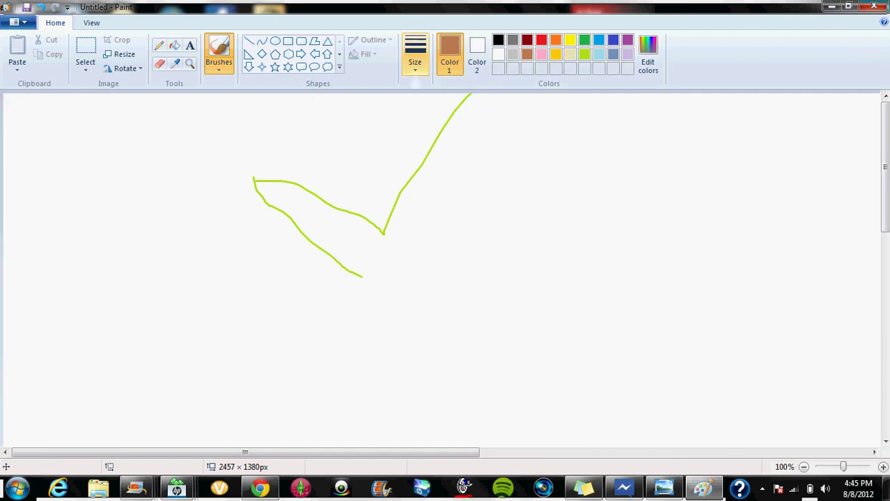
{"action": "left_click", "coordinate": [415, 55]}
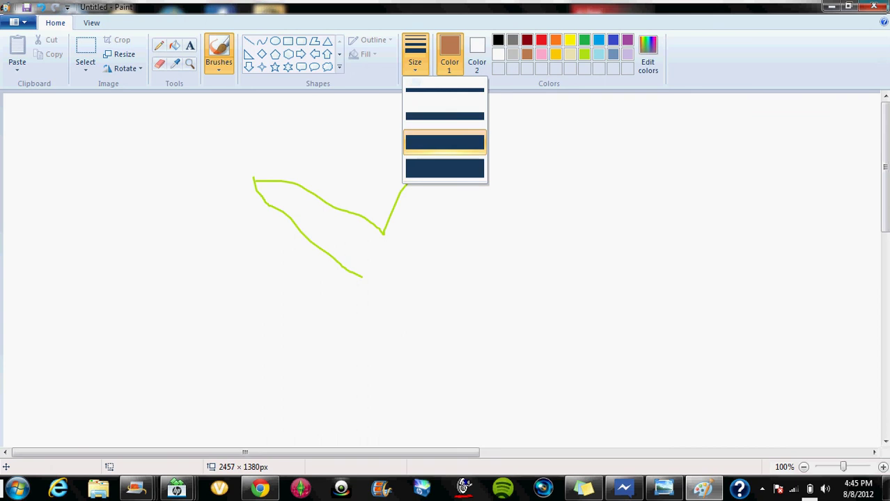
{"action": "left_click", "coordinate": [444, 143]}
{"action": "mouse_move", "coordinate": [456, 269]}
{"action": "left_mouse_down"}
{"action": "mouse_move", "coordinate": [527, 252]}
{"action": "mouse_move", "coordinate": [628, 213]}
{"action": "mouse_move", "coordinate": [496, 202]}
{"action": "mouse_move", "coordinate": [413, 222]}
{"action": "mouse_move", "coordinate": [490, 286]}
{"action": "mouse_move", "coordinate": [502, 218]}
{"action": "left_mouse_up"}
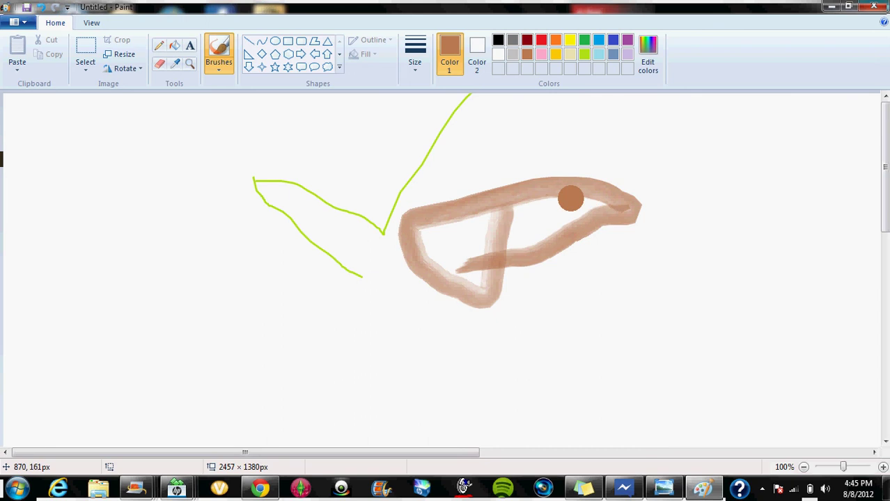
{"action": "mouse_move", "coordinate": [570, 199]}
{"action": "left_mouse_down"}
{"action": "mouse_move", "coordinate": [570, 272]}
{"action": "mouse_move", "coordinate": [186, 278]}
{"action": "mouse_move", "coordinate": [213, 109]}
{"action": "mouse_move", "coordinate": [479, 158]}
{"action": "mouse_move", "coordinate": [270, 120]}
{"action": "mouse_move", "coordinate": [278, 195]}
{"action": "mouse_move", "coordinate": [173, 113]}
{"action": "left_mouse_up"}
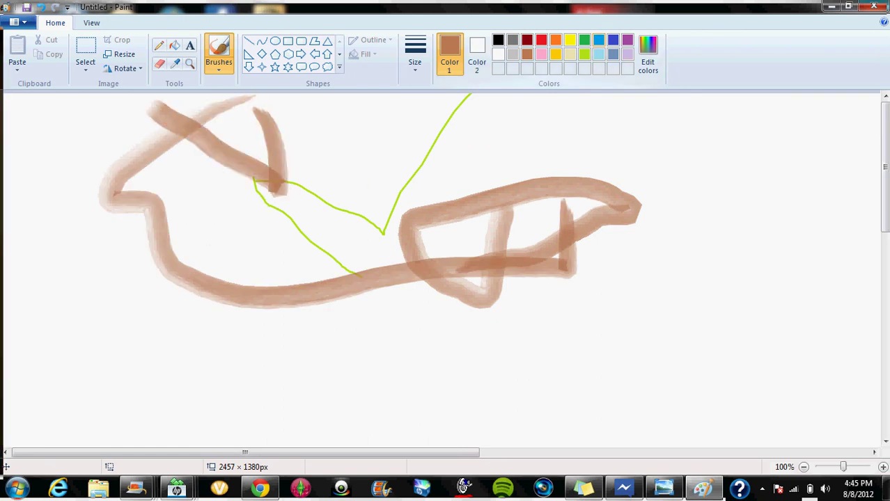
{"action": "left_click", "coordinate": [569, 40]}
{"action": "mouse_move", "coordinate": [400, 282]}
{"action": "left_mouse_down"}
{"action": "mouse_move", "coordinate": [265, 298]}
{"action": "mouse_move", "coordinate": [4, 383]}
{"action": "mouse_move", "coordinate": [70, 335]}
{"action": "left_mouse_up"}
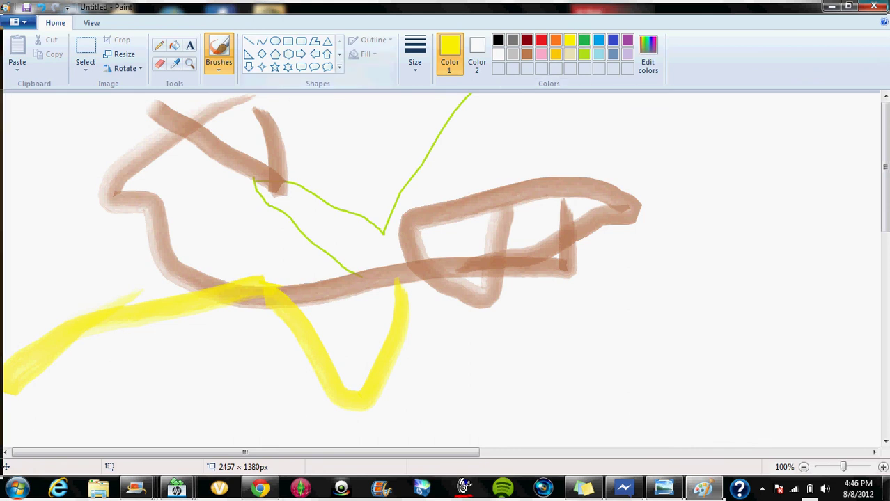
Step: Draw yellow freehand strokes across the upper part of the canvas with Calligraphy brush 2
{"action": "left_click", "coordinate": [219, 66]}
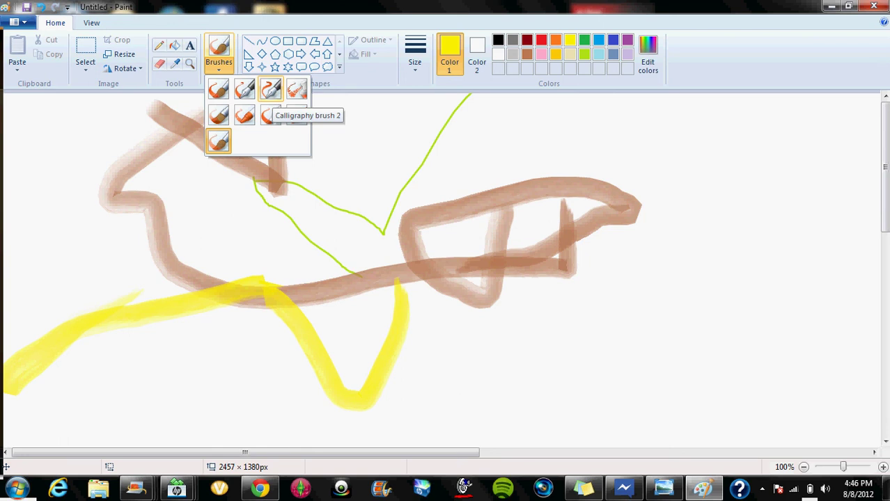
{"action": "left_click", "coordinate": [271, 89]}
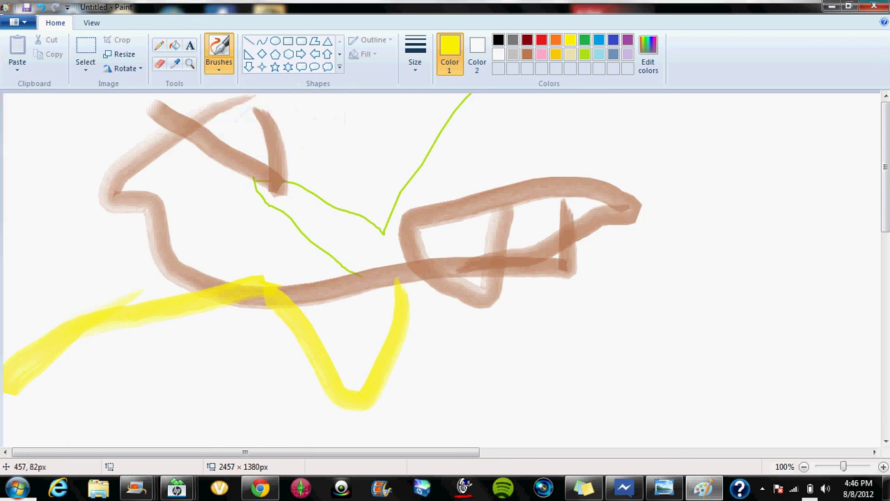
{"action": "mouse_move", "coordinate": [301, 148]}
{"action": "left_mouse_down"}
{"action": "mouse_move", "coordinate": [405, 118]}
{"action": "mouse_move", "coordinate": [367, 157]}
{"action": "left_mouse_up"}
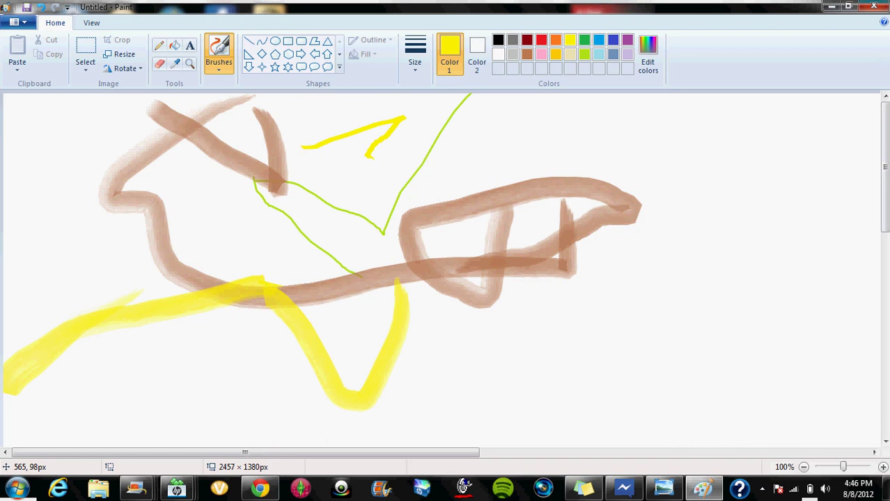
{"action": "mouse_move", "coordinate": [297, 125]}
{"action": "left_mouse_down"}
{"action": "mouse_move", "coordinate": [389, 185]}
{"action": "mouse_move", "coordinate": [374, 163]}
{"action": "mouse_move", "coordinate": [274, 127]}
{"action": "left_mouse_up"}
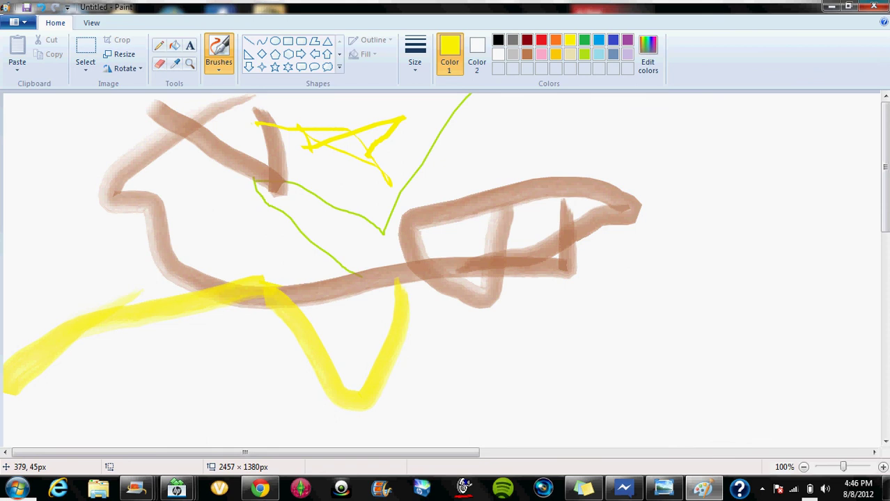
{"action": "mouse_move", "coordinate": [70, 135]}
{"action": "left_mouse_down"}
{"action": "mouse_move", "coordinate": [70, 145]}
{"action": "mouse_move", "coordinate": [269, 155]}
{"action": "mouse_move", "coordinate": [273, 143]}
{"action": "mouse_move", "coordinate": [276, 262]}
{"action": "left_mouse_up"}
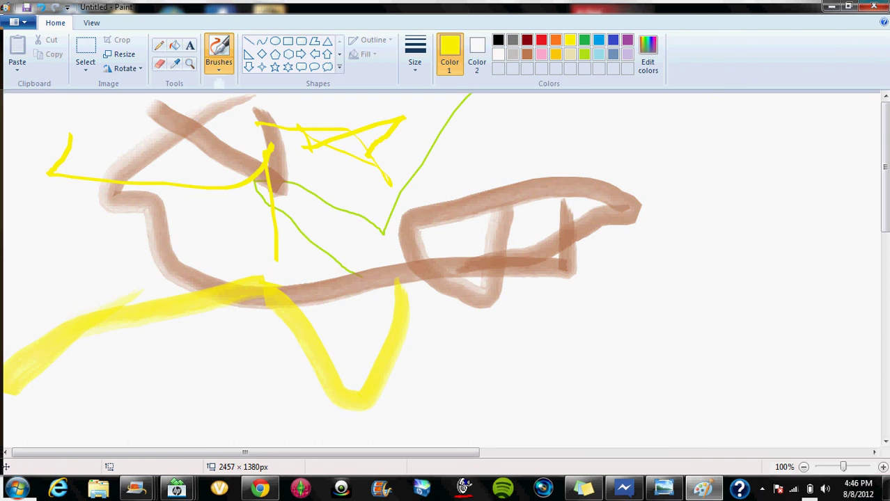
Step: Draw freehand lines in lime, green and lime again over the middle of the drawing with the natural pencil brush
{"action": "left_click", "coordinate": [219, 68]}
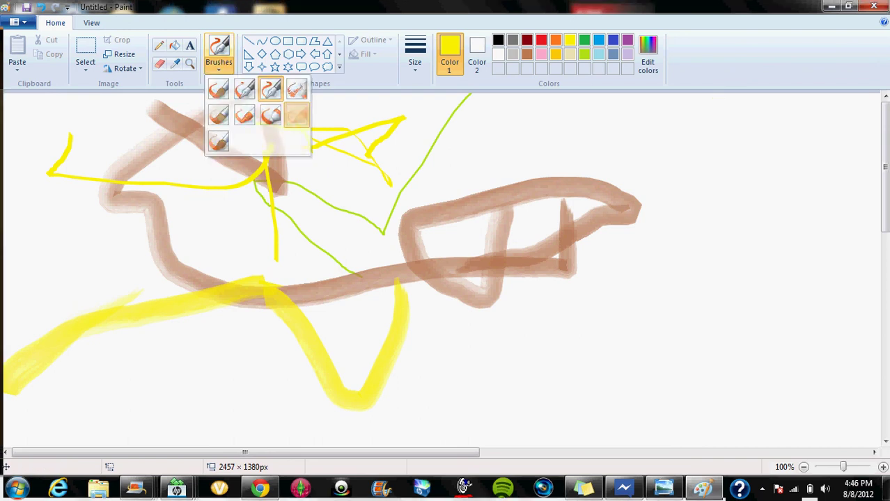
{"action": "left_click", "coordinate": [296, 115]}
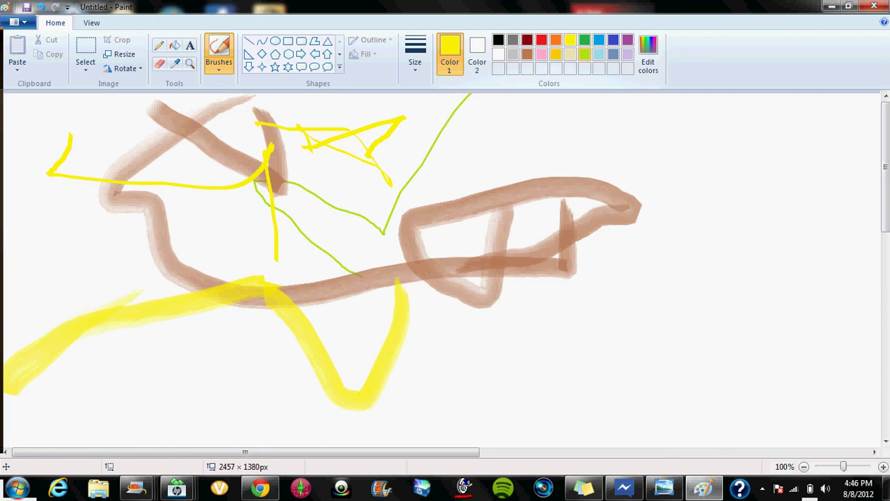
{"action": "left_click", "coordinate": [584, 54]}
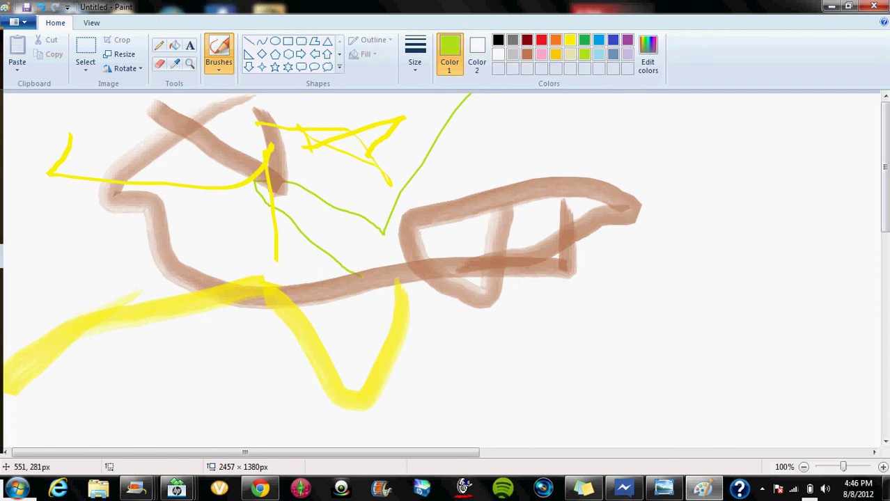
{"action": "mouse_move", "coordinate": [473, 98]}
{"action": "left_mouse_down"}
{"action": "mouse_move", "coordinate": [456, 177]}
{"action": "mouse_move", "coordinate": [426, 202]}
{"action": "mouse_move", "coordinate": [357, 298]}
{"action": "mouse_move", "coordinate": [357, 253]}
{"action": "left_mouse_up"}
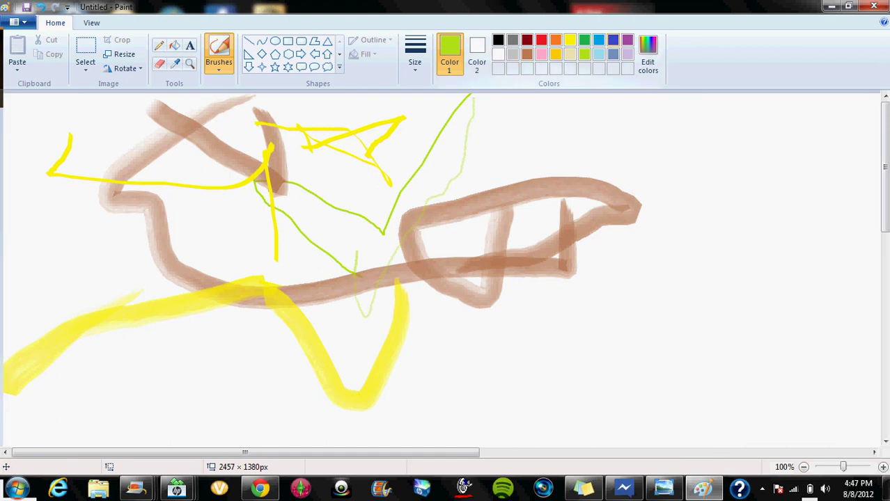
{"action": "left_click", "coordinate": [583, 39]}
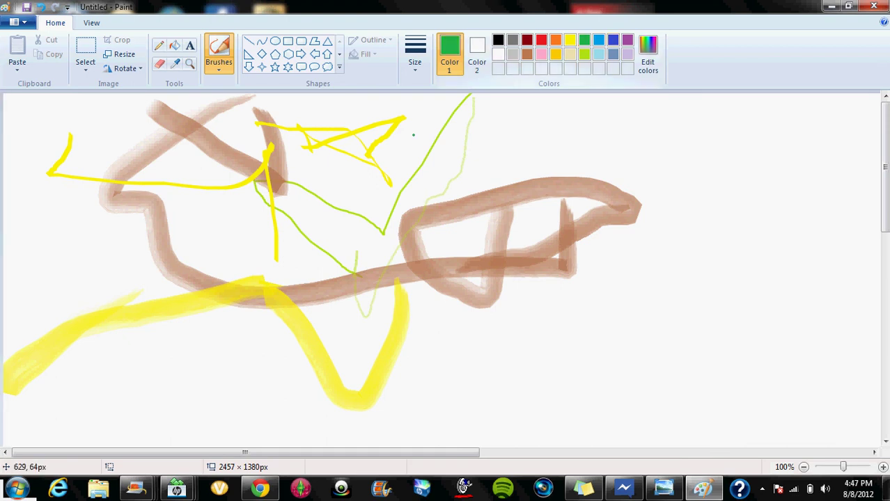
{"action": "mouse_move", "coordinate": [472, 99]}
{"action": "left_mouse_down"}
{"action": "mouse_move", "coordinate": [472, 134]}
{"action": "mouse_move", "coordinate": [400, 237]}
{"action": "mouse_move", "coordinate": [348, 337]}
{"action": "mouse_move", "coordinate": [325, 308]}
{"action": "mouse_move", "coordinate": [361, 248]}
{"action": "left_mouse_up"}
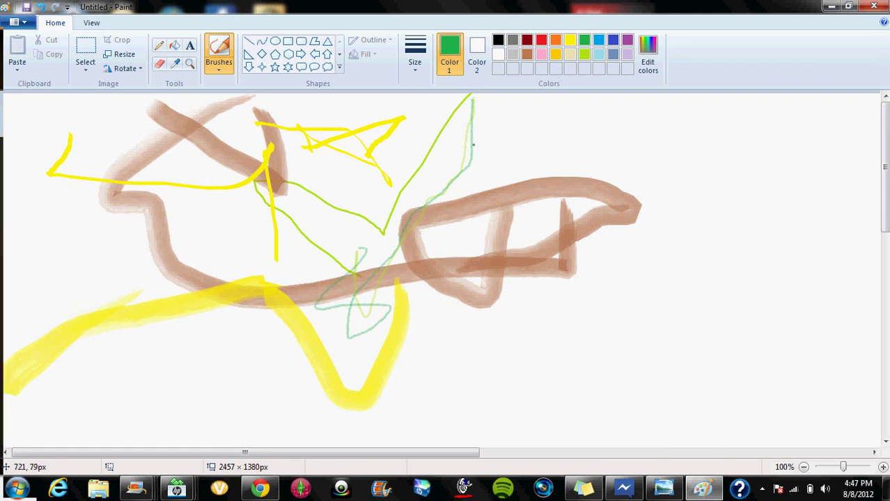
{"action": "left_click", "coordinate": [584, 53]}
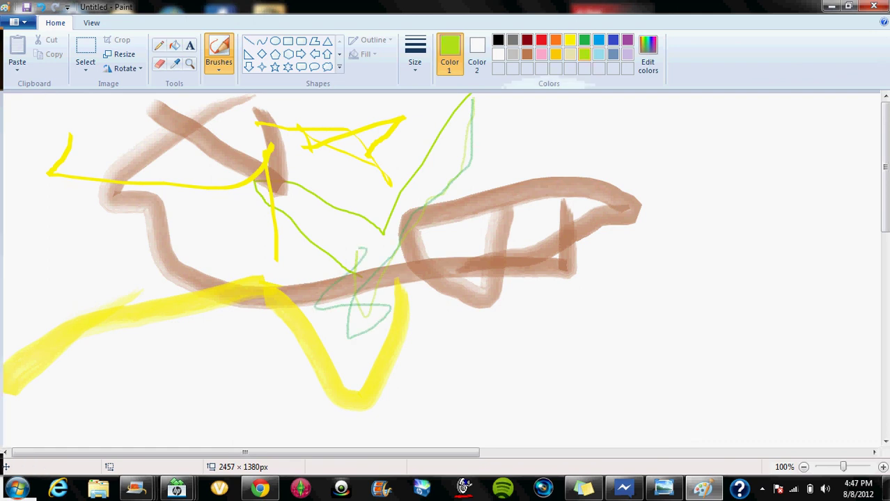
{"action": "mouse_move", "coordinate": [383, 231]}
{"action": "left_mouse_down"}
{"action": "mouse_move", "coordinate": [440, 189]}
{"action": "mouse_move", "coordinate": [515, 187]}
{"action": "left_mouse_up"}
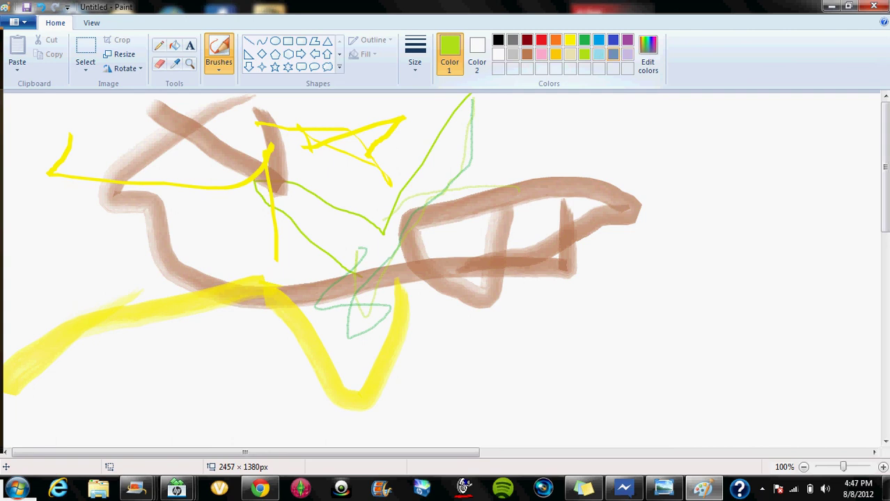
Step: Set Color 1 to blue-gray and Color 2 to bright green (RGB 128, 255, 0), adding the green to the custom colors
{"action": "left_click", "coordinate": [613, 53]}
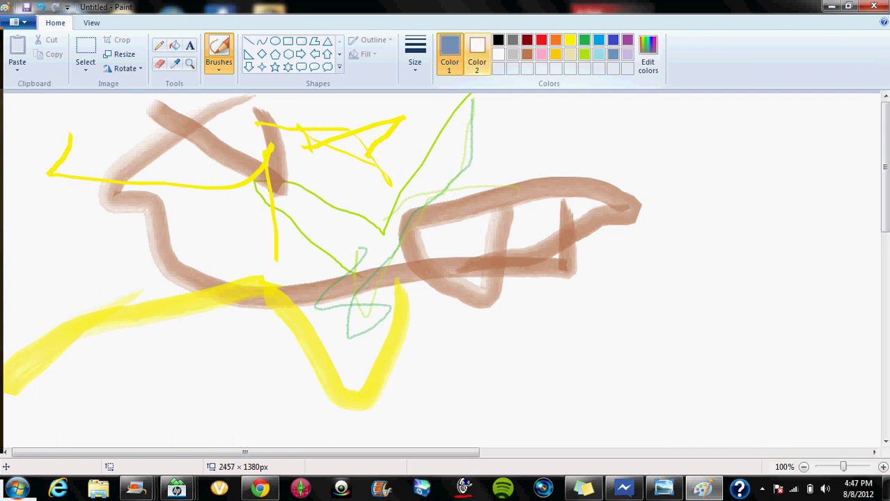
{"action": "left_click", "coordinate": [477, 56]}
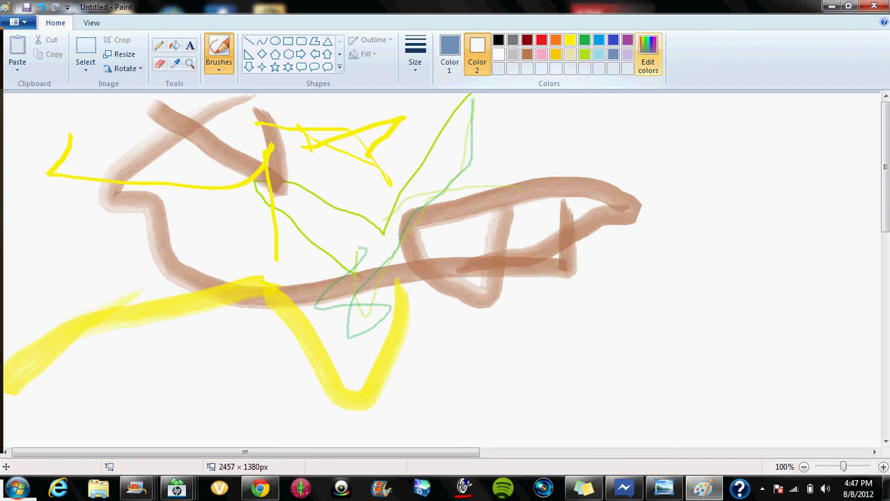
{"action": "left_click", "coordinate": [648, 56]}
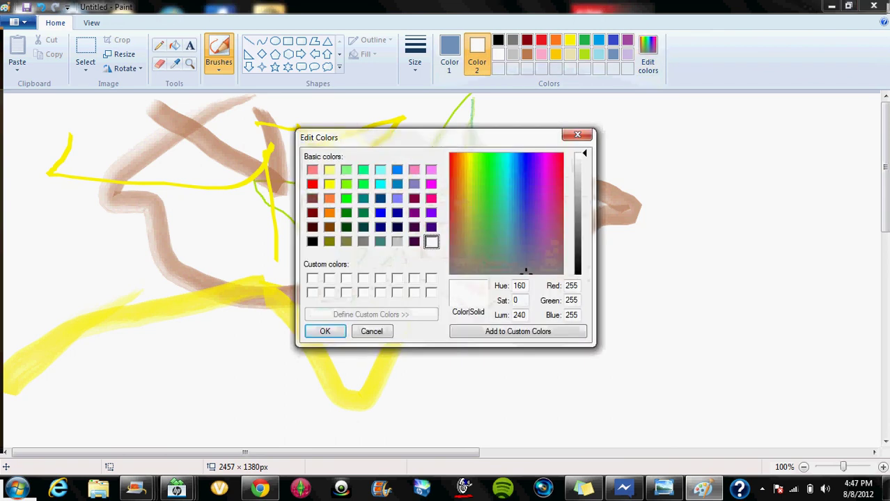
{"action": "left_click", "coordinate": [347, 184]}
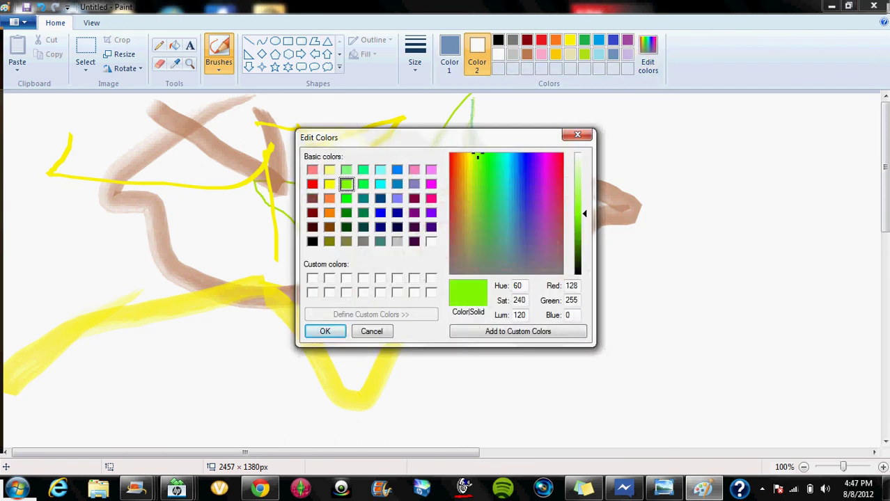
{"action": "left_click", "coordinate": [519, 332]}
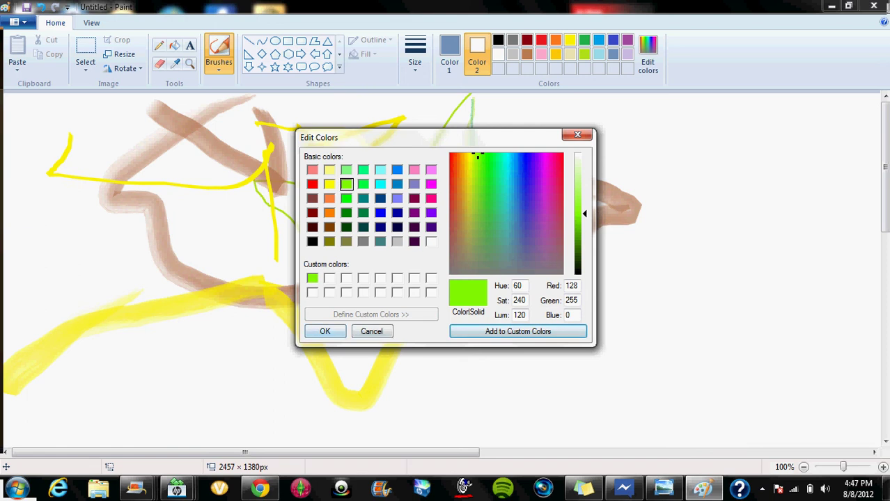
{"action": "left_click", "coordinate": [324, 332]}
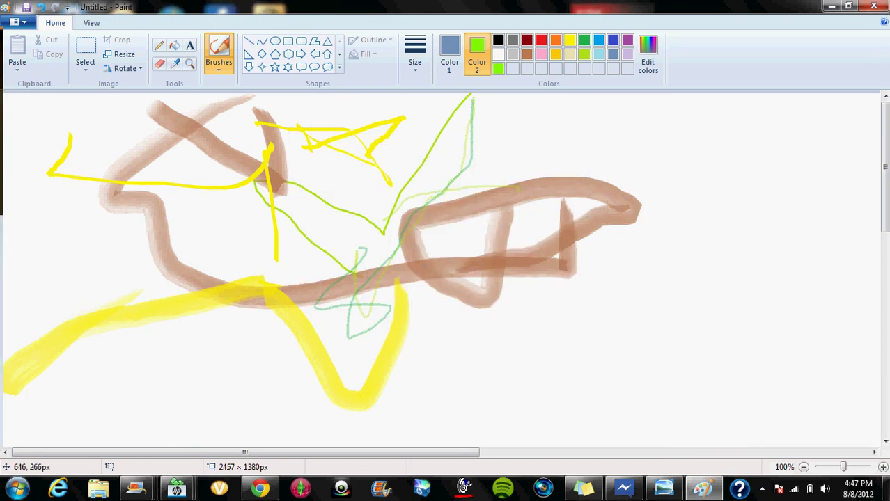
Step: Draw two short blue-gray pencil strokes between the lime and green lines
{"action": "left_click_drag", "start_coordinate": [419, 171], "coordinate": [454, 188]}
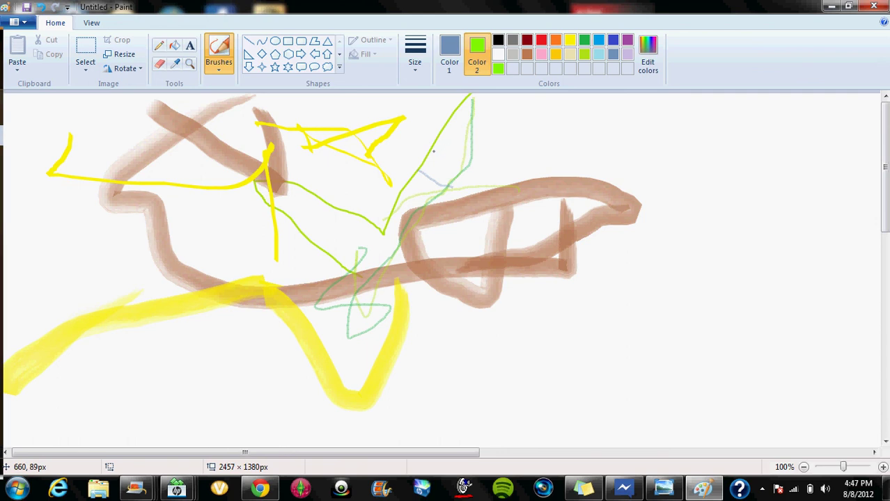
{"action": "left_click_drag", "start_coordinate": [433, 150], "coordinate": [451, 170]}
Step: Set Color 2 to red (RGB 255, 0, 0) and add it to the custom colors
{"action": "left_click", "coordinate": [648, 56]}
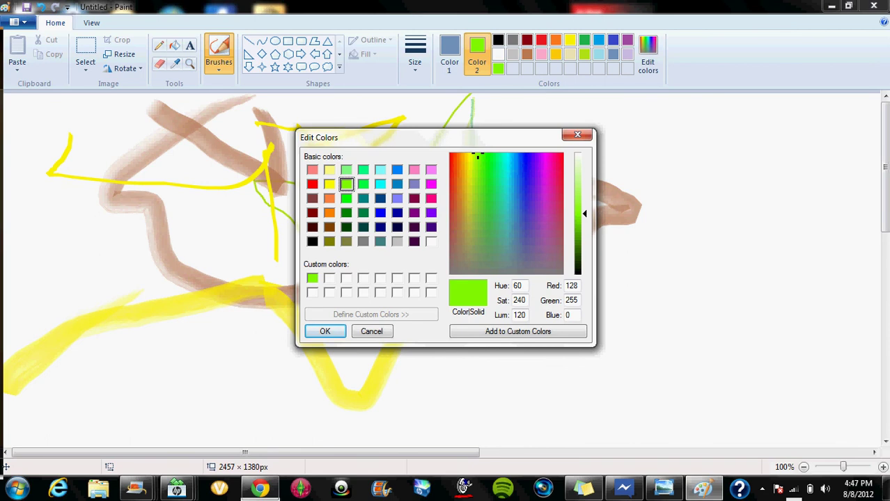
{"action": "left_click", "coordinate": [363, 241]}
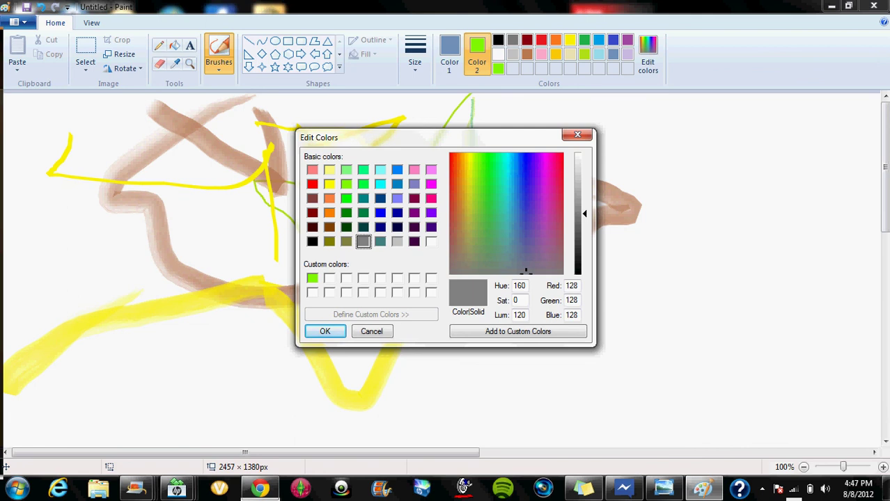
{"action": "left_click", "coordinate": [312, 184]}
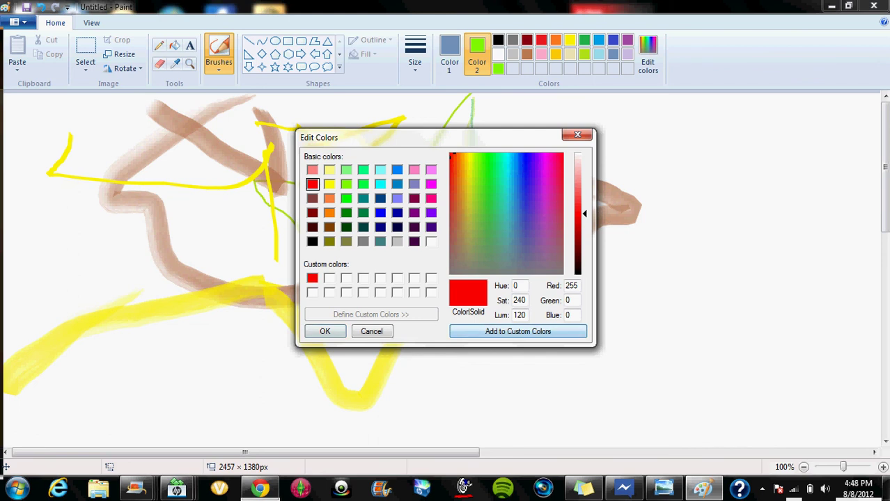
{"action": "left_click", "coordinate": [325, 332]}
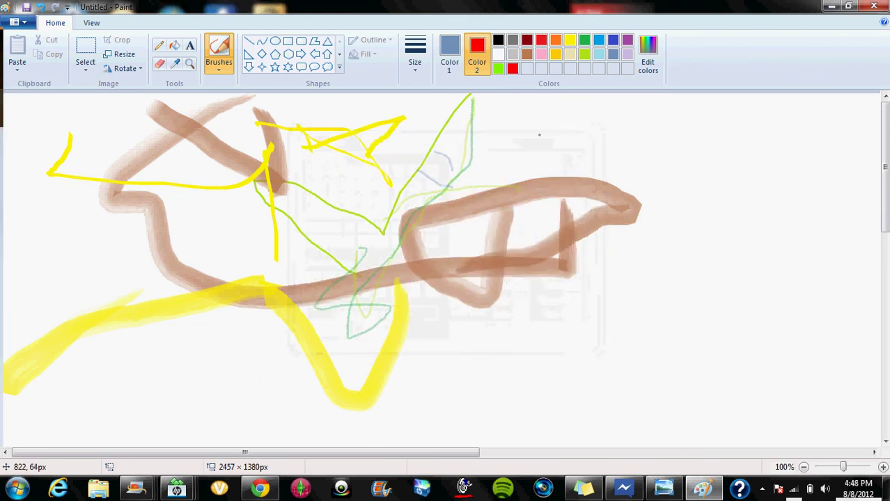
Step: Set Color 2 to a custom light pink (RGB 242, 170, 221) and add it to the custom colors
{"action": "left_click", "coordinate": [628, 53]}
{"action": "left_click", "coordinate": [648, 55]}
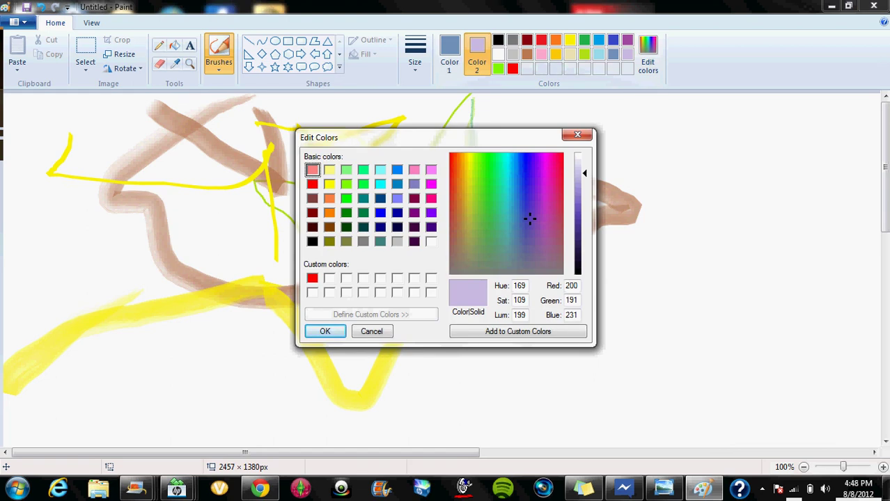
{"action": "left_click_drag", "start_coordinate": [529, 219], "coordinate": [481, 243]}
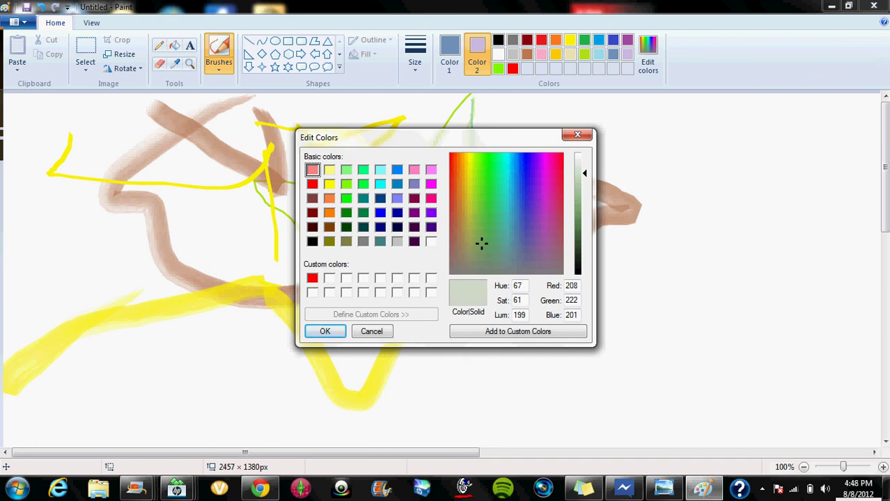
{"action": "left_click_drag", "start_coordinate": [577, 174], "coordinate": [578, 219]}
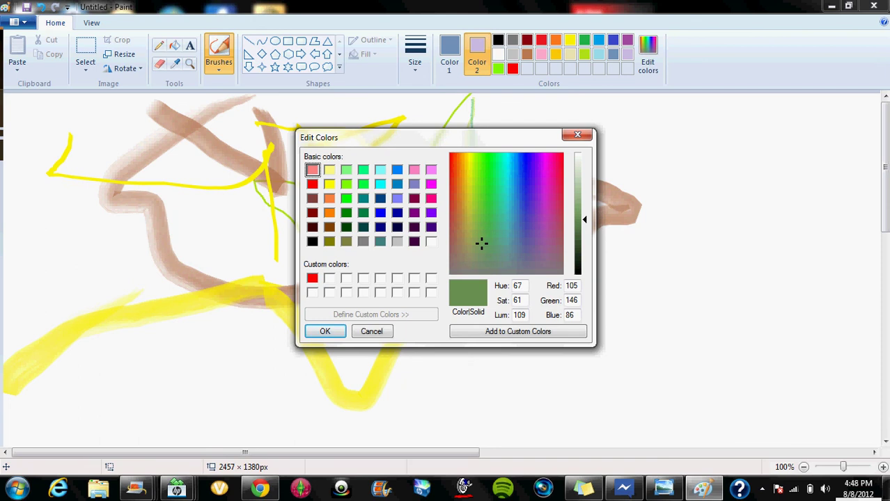
{"action": "left_click_drag", "start_coordinate": [481, 243], "coordinate": [530, 256]}
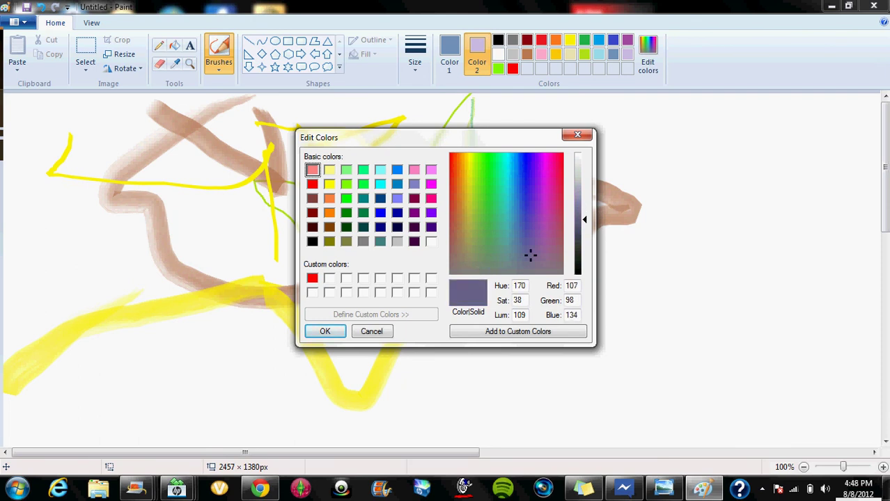
{"action": "left_click_drag", "start_coordinate": [581, 219], "coordinate": [581, 162]}
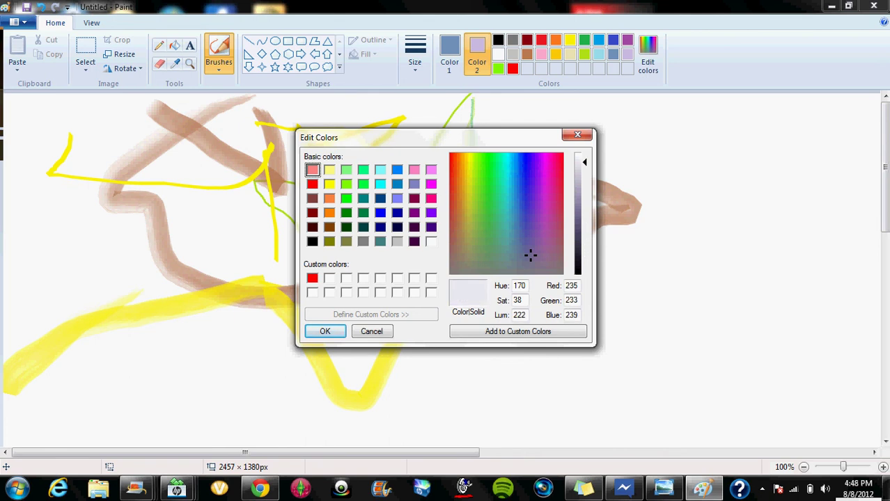
{"action": "left_click_drag", "start_coordinate": [531, 256], "coordinate": [550, 184]}
{"action": "left_click_drag", "start_coordinate": [584, 163], "coordinate": [584, 182]}
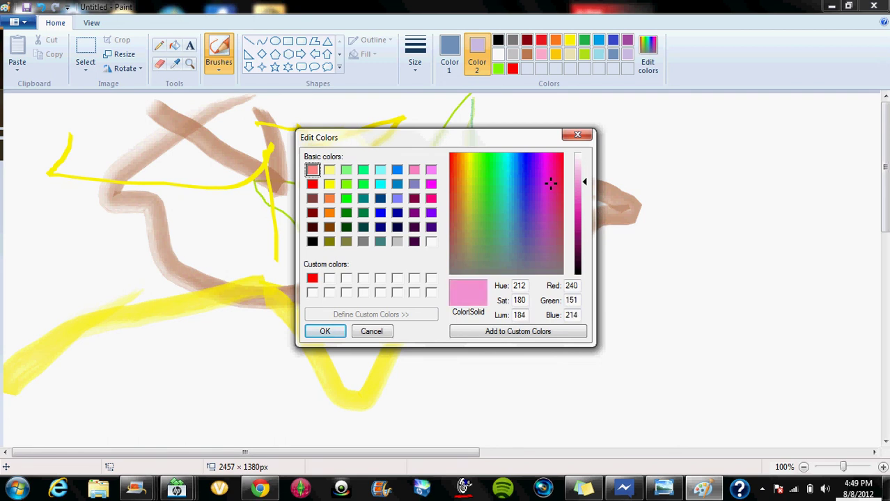
{"action": "left_click_drag", "start_coordinate": [584, 181], "coordinate": [585, 176]}
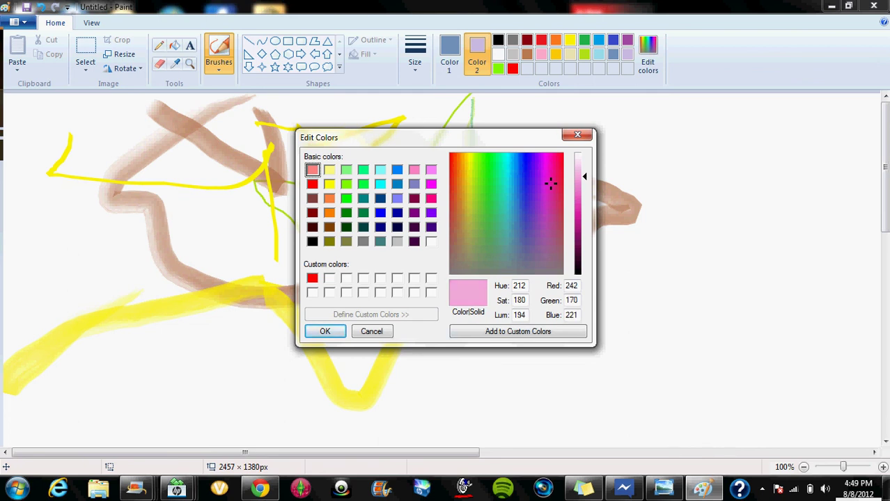
{"action": "left_click", "coordinate": [518, 331]}
{"action": "left_click", "coordinate": [324, 332]}
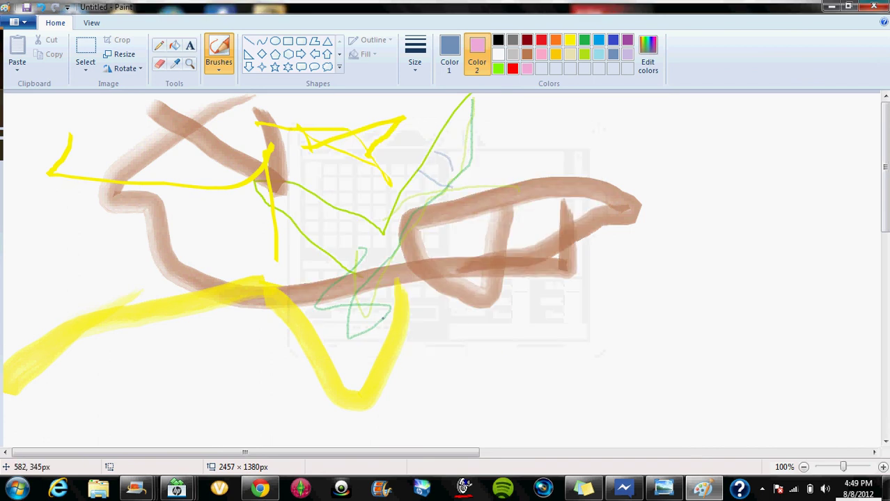
Step: Draw freehand blue-gray pencil strokes below the brown loop and in the blank area to its right
{"action": "mouse_move", "coordinate": [505, 353]}
{"action": "left_mouse_down"}
{"action": "mouse_move", "coordinate": [560, 351]}
{"action": "mouse_move", "coordinate": [556, 379]}
{"action": "mouse_move", "coordinate": [535, 395]}
{"action": "left_mouse_up"}
{"action": "left_click_drag", "start_coordinate": [520, 363], "coordinate": [534, 398]}
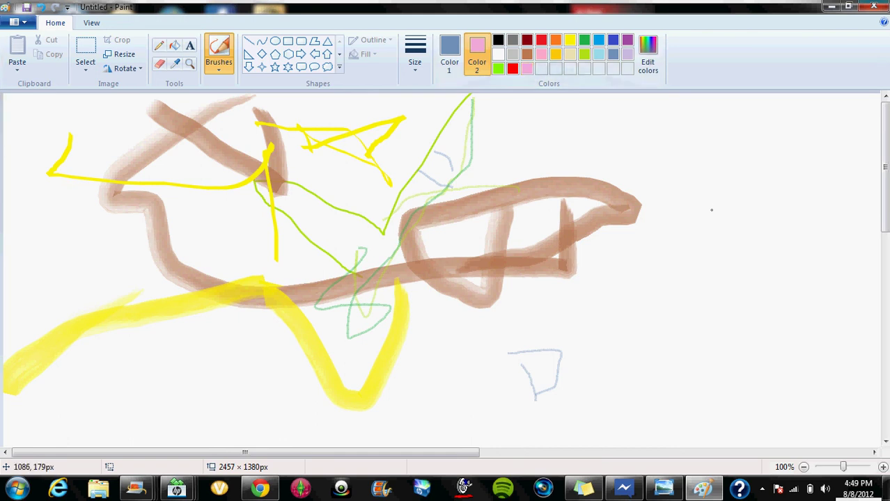
{"action": "mouse_move", "coordinate": [710, 208]}
{"action": "left_mouse_down"}
{"action": "mouse_move", "coordinate": [685, 192]}
{"action": "mouse_move", "coordinate": [727, 175]}
{"action": "left_mouse_up"}
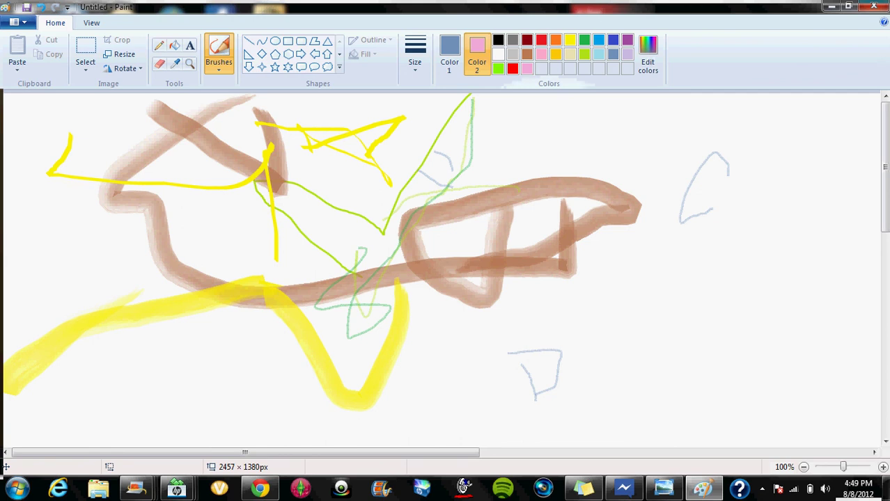
Step: Set Color 1 to the custom light pink and draw a leaf-like pencil outline to the lower right of the brown loop
{"action": "left_click", "coordinate": [450, 55]}
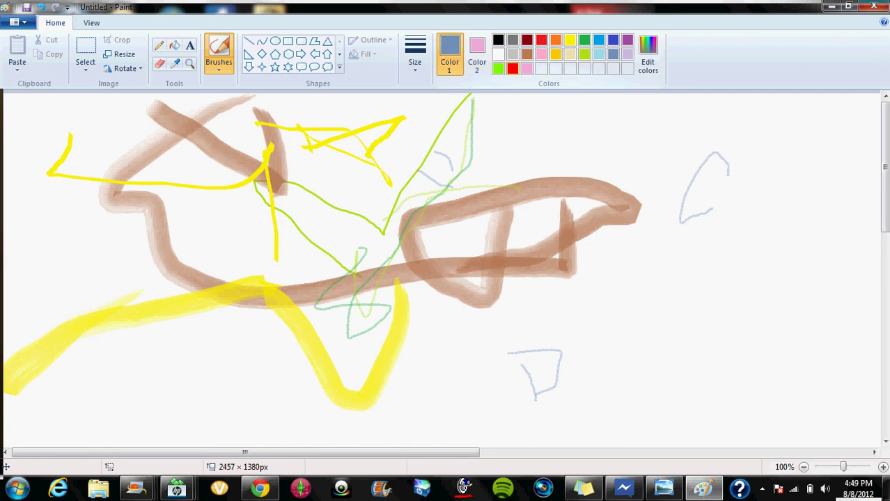
{"action": "left_click", "coordinate": [526, 69]}
{"action": "mouse_move", "coordinate": [670, 280]}
{"action": "left_mouse_down"}
{"action": "mouse_move", "coordinate": [725, 289]}
{"action": "mouse_move", "coordinate": [677, 333]}
{"action": "left_mouse_up"}
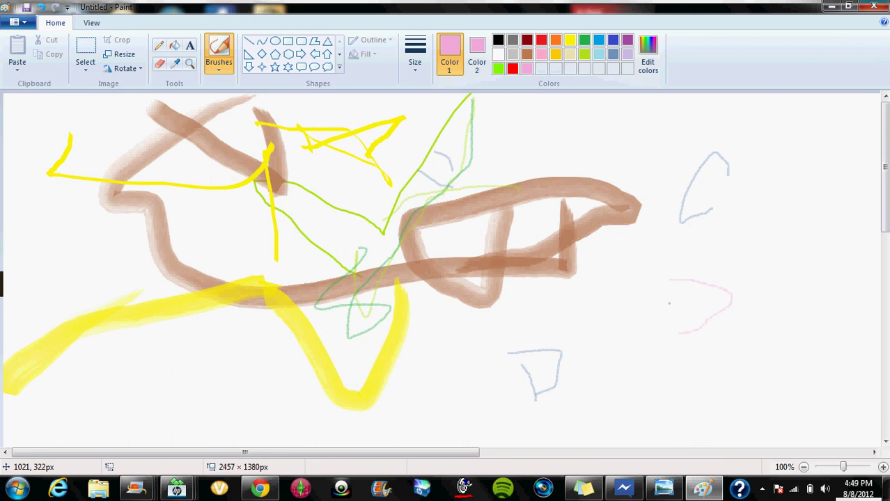
{"action": "mouse_move", "coordinate": [681, 279]}
{"action": "left_mouse_down"}
{"action": "mouse_move", "coordinate": [589, 322]}
{"action": "mouse_move", "coordinate": [679, 332]}
{"action": "left_mouse_up"}
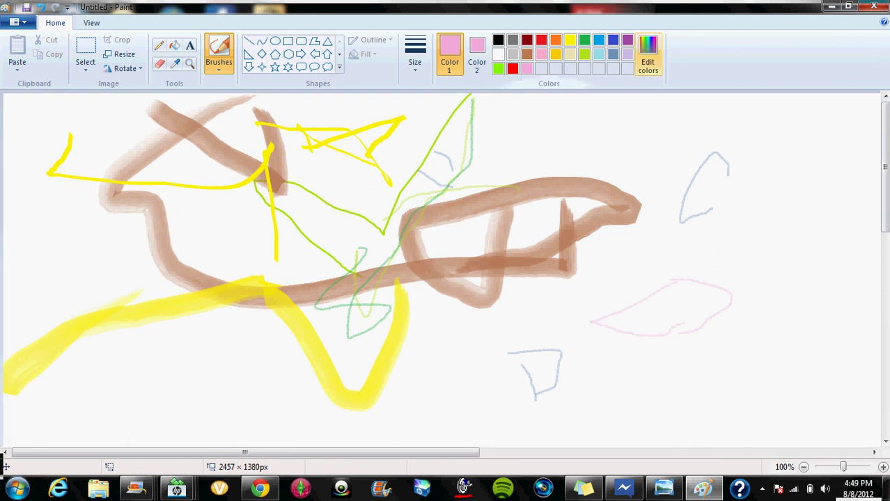
Step: Set Color 1 to a custom dark olive (RGB 65, 63, 29), storing it in the fifth custom color slot of the second row
{"action": "left_click", "coordinate": [648, 54]}
{"action": "left_click_drag", "start_coordinate": [550, 184], "coordinate": [479, 271]}
{"action": "key", "text": "Tab"}
{"action": "left_click", "coordinate": [380, 293]}
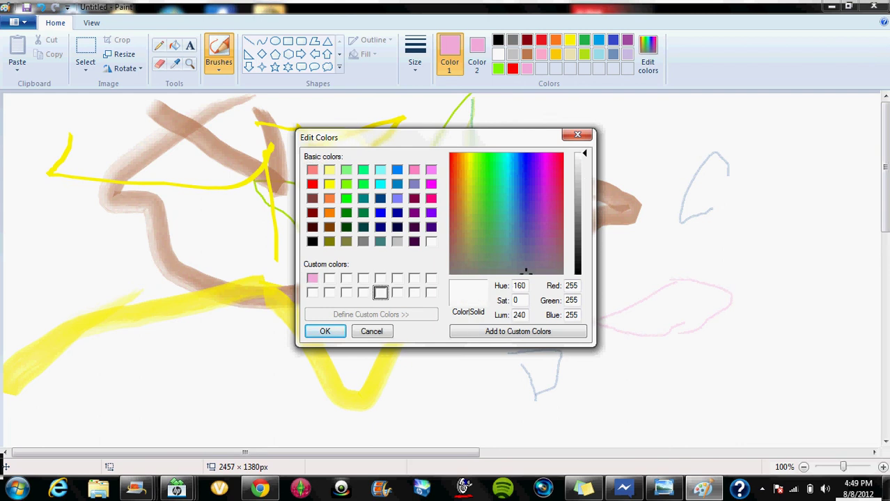
{"action": "left_click_drag", "start_coordinate": [526, 271], "coordinate": [450, 243]}
{"action": "left_click_drag", "start_coordinate": [451, 243], "coordinate": [486, 221]}
{"action": "left_click_drag", "start_coordinate": [577, 154], "coordinate": [577, 193]}
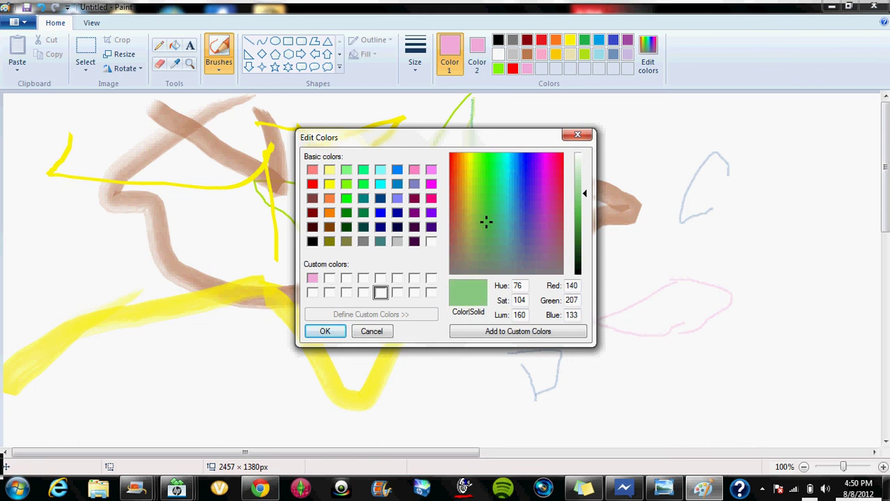
{"action": "left_click_drag", "start_coordinate": [486, 222], "coordinate": [467, 227]}
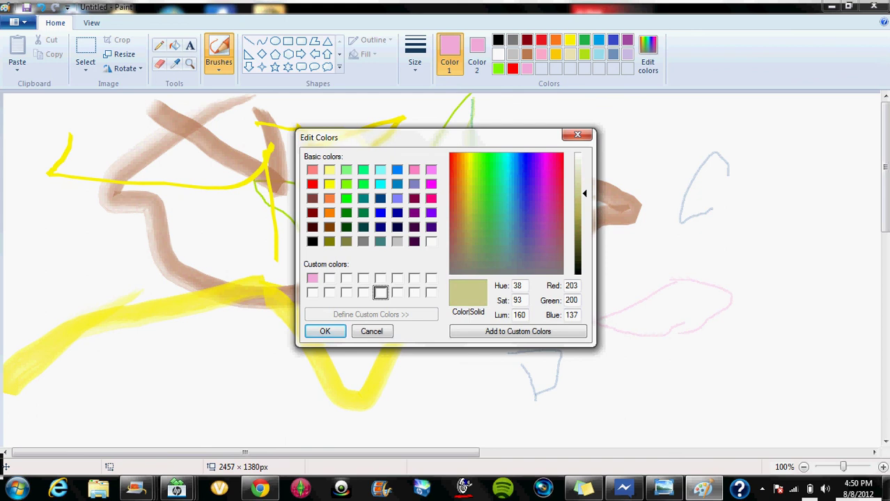
{"action": "left_click_drag", "start_coordinate": [577, 193], "coordinate": [577, 253]}
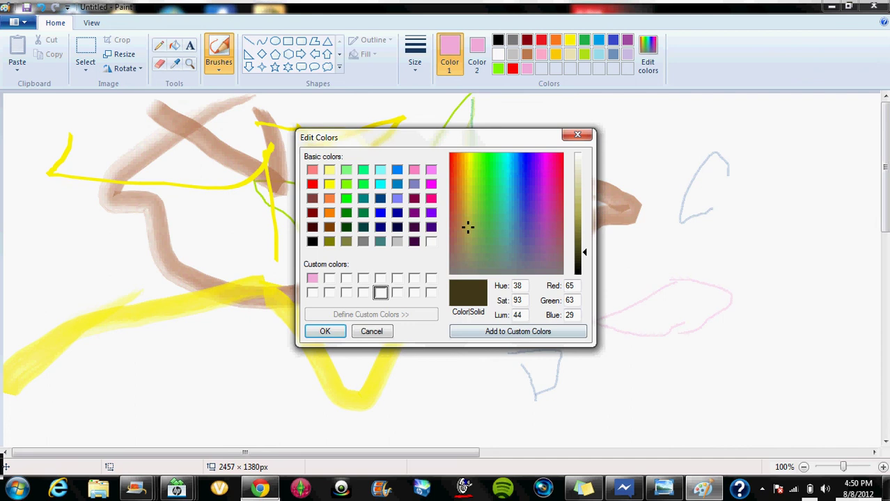
{"action": "left_click", "coordinate": [518, 331]}
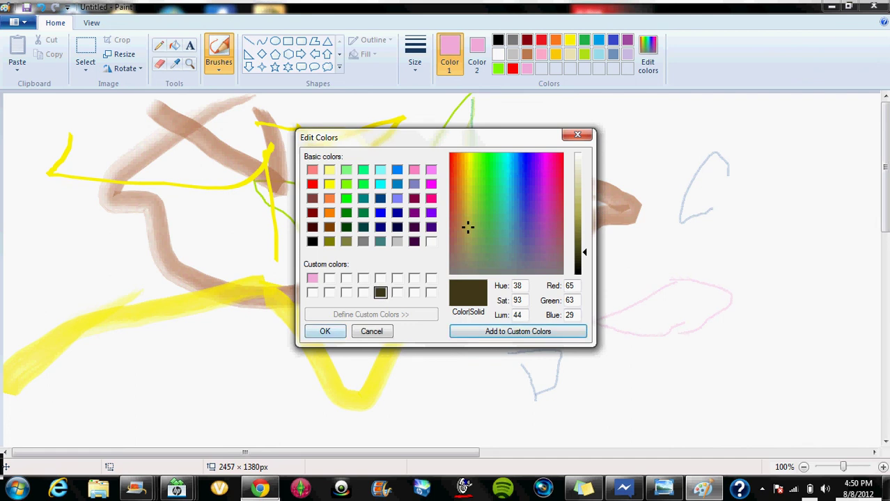
{"action": "left_click", "coordinate": [325, 331]}
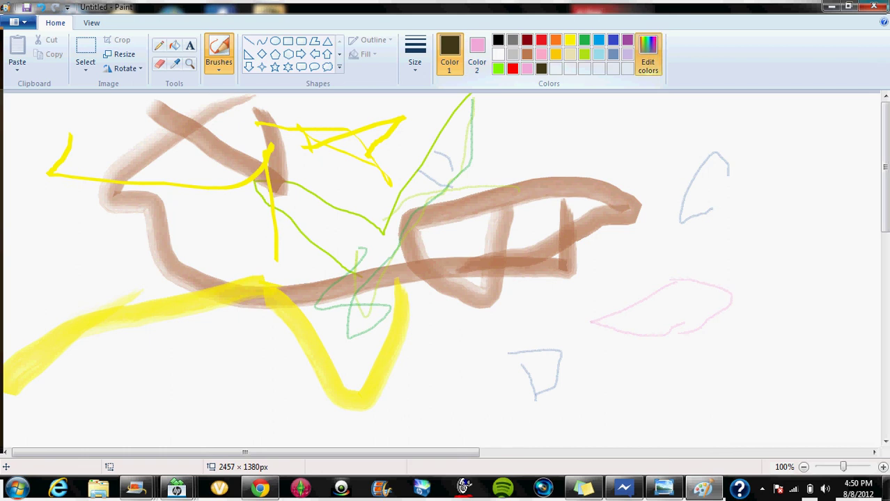
Step: Set Color 1 to a custom dark navy (RGB 29, 41, 65), replacing the dark olive in its custom color slot
{"action": "left_click", "coordinate": [647, 55]}
{"action": "left_click", "coordinate": [363, 279]}
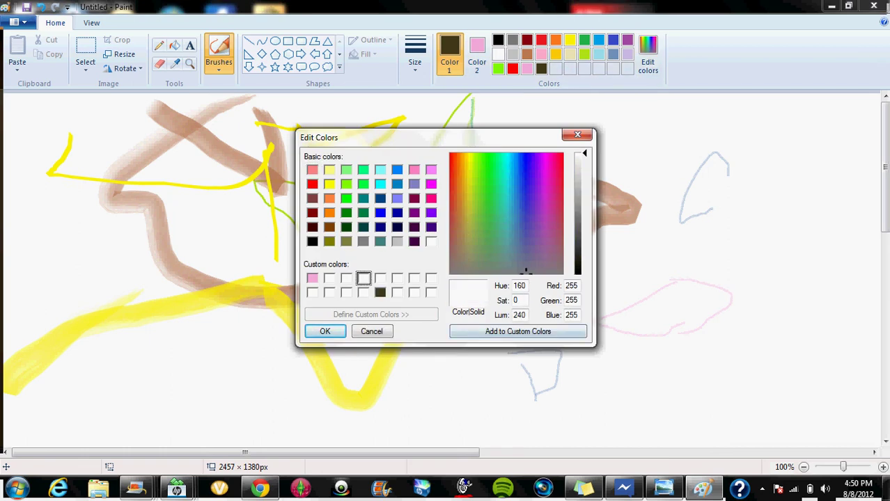
{"action": "left_click", "coordinate": [380, 241]}
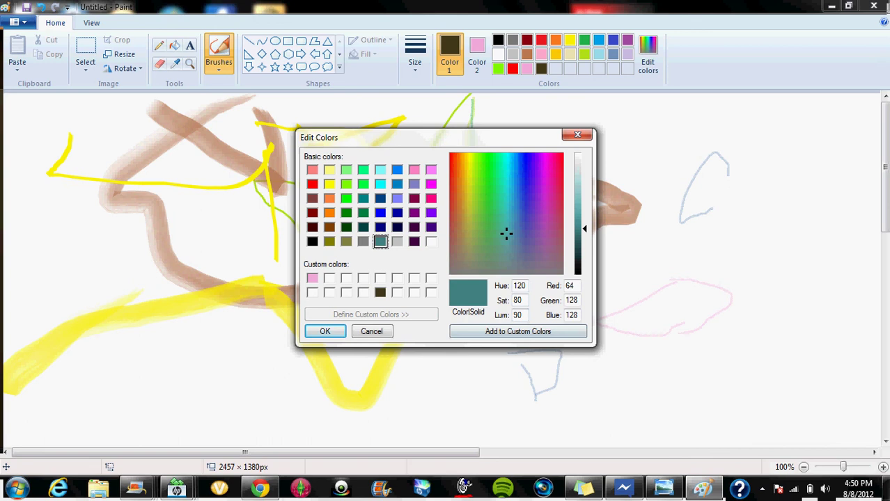
{"action": "left_click_drag", "start_coordinate": [506, 233], "coordinate": [488, 204]}
{"action": "left_click", "coordinate": [380, 292]}
{"action": "left_click_drag", "start_coordinate": [467, 227], "coordinate": [528, 166]}
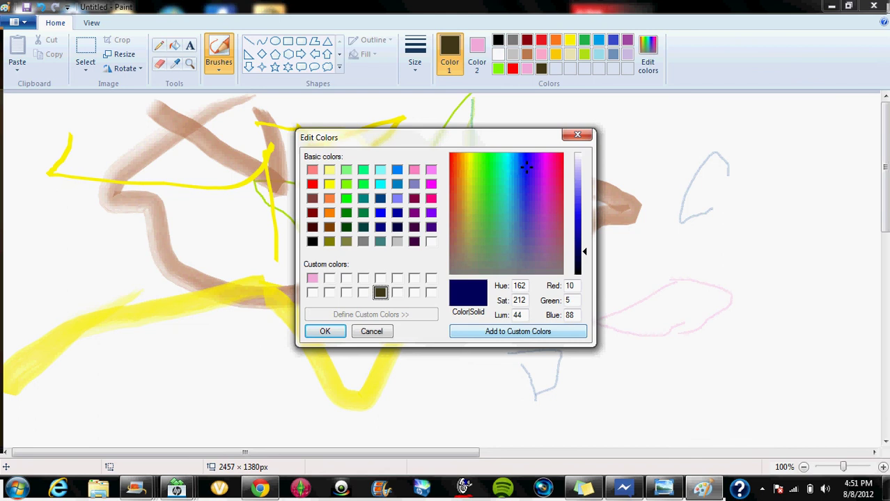
{"action": "left_click", "coordinate": [467, 226]}
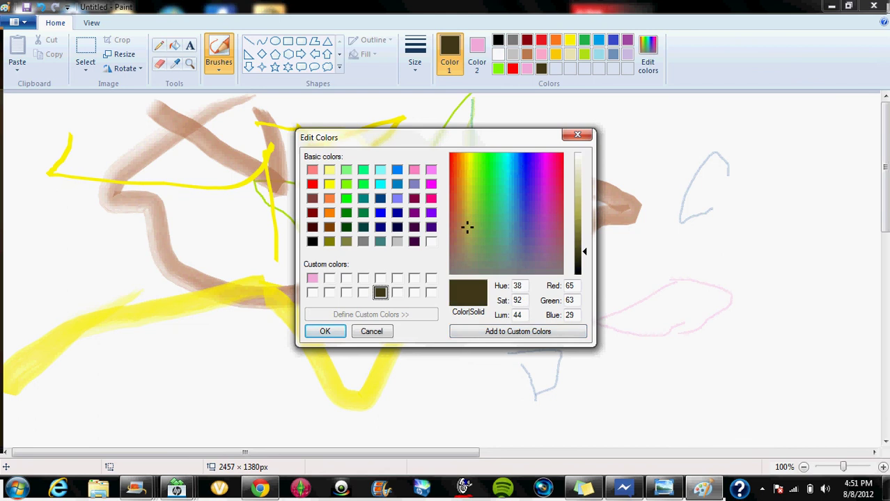
{"action": "left_click_drag", "start_coordinate": [467, 226], "coordinate": [519, 229]}
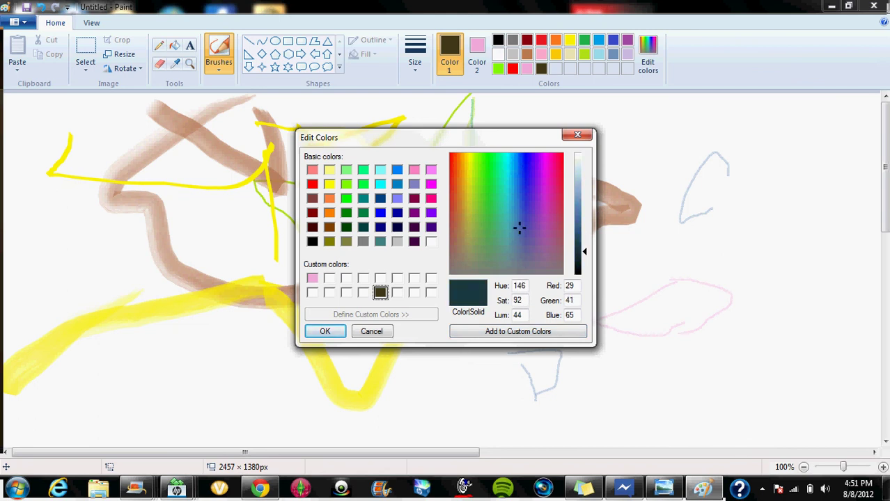
{"action": "left_click", "coordinate": [518, 331]}
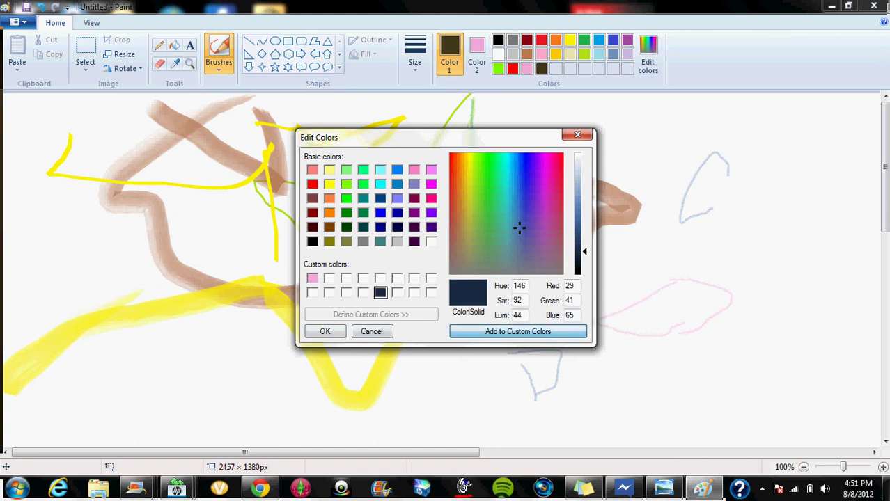
{"action": "key", "text": "Return"}
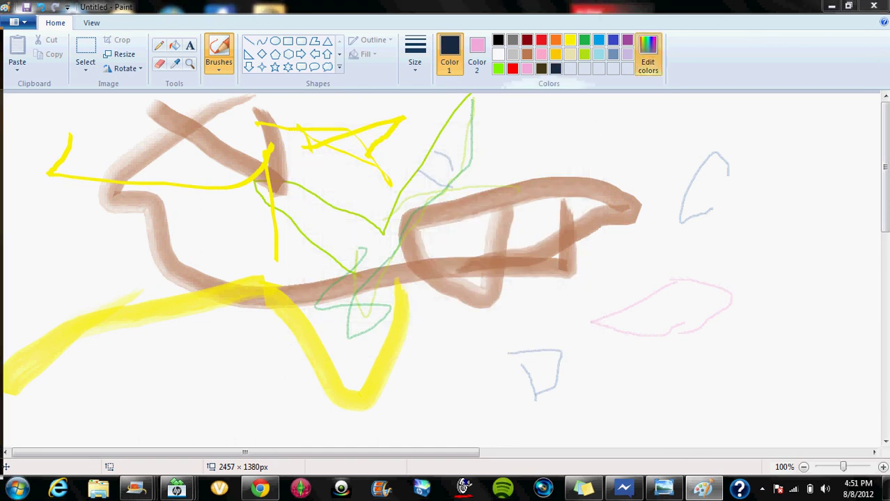
Step: Add a custom teal (RGB 132, 196, 188) as Color 1 and scribble with it over the brown loop and the area around it
{"action": "left_click", "coordinate": [648, 55]}
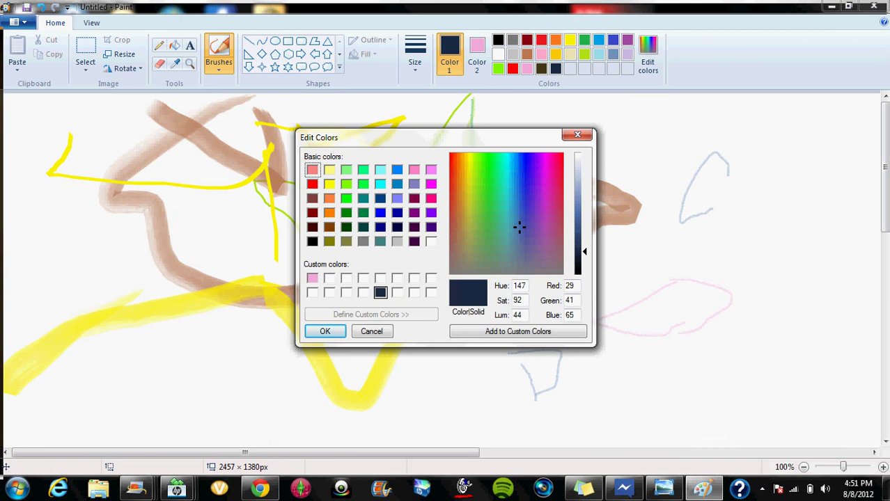
{"action": "left_click", "coordinate": [414, 292]}
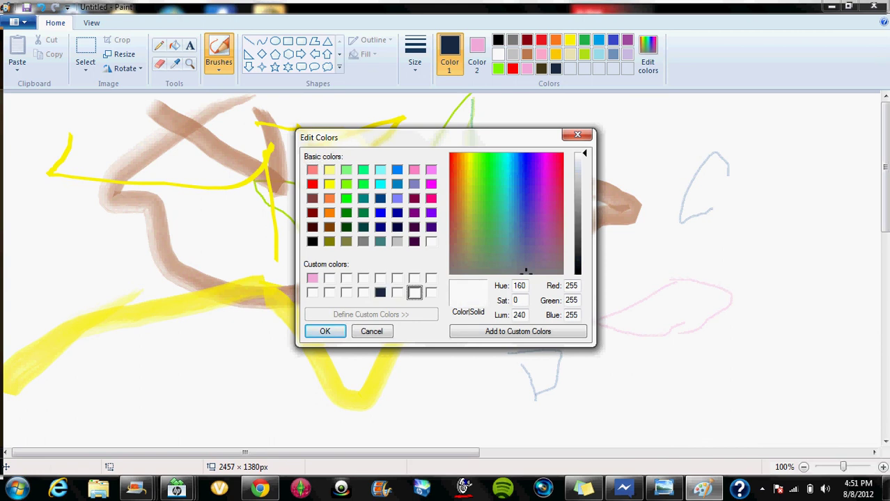
{"action": "left_click", "coordinate": [498, 243]}
{"action": "left_click_drag", "start_coordinate": [498, 243], "coordinate": [488, 198]}
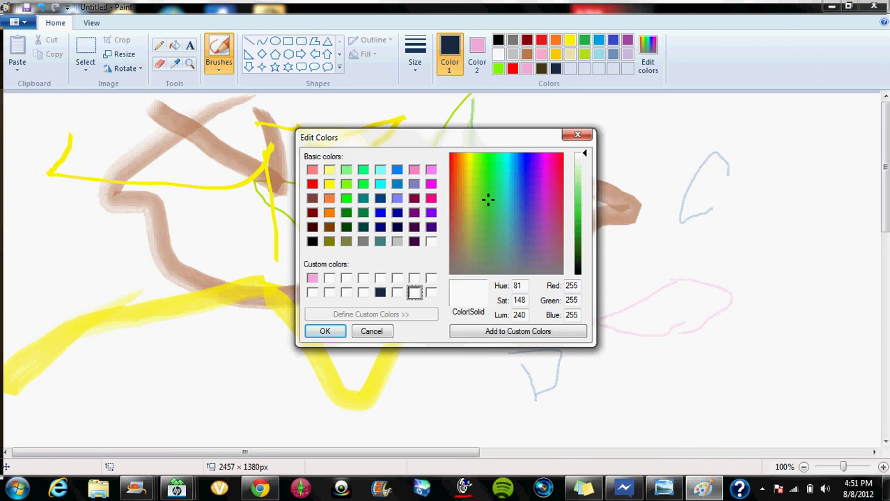
{"action": "left_click_drag", "start_coordinate": [488, 200], "coordinate": [504, 232]}
{"action": "left_click_drag", "start_coordinate": [577, 153], "coordinate": [577, 197]}
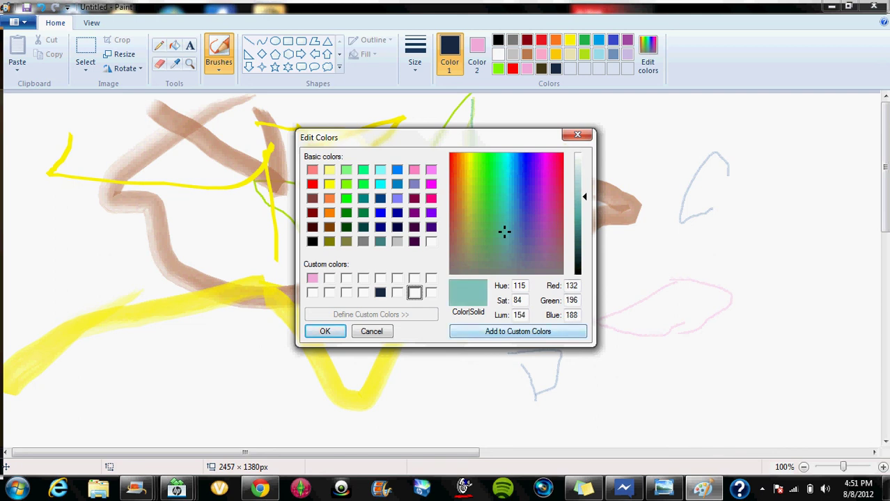
{"action": "key", "text": "alt+a"}
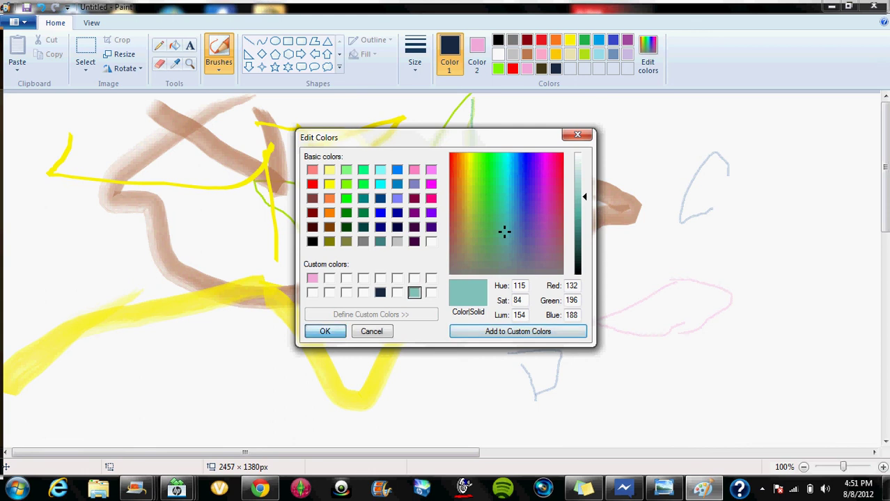
{"action": "key", "text": "Return"}
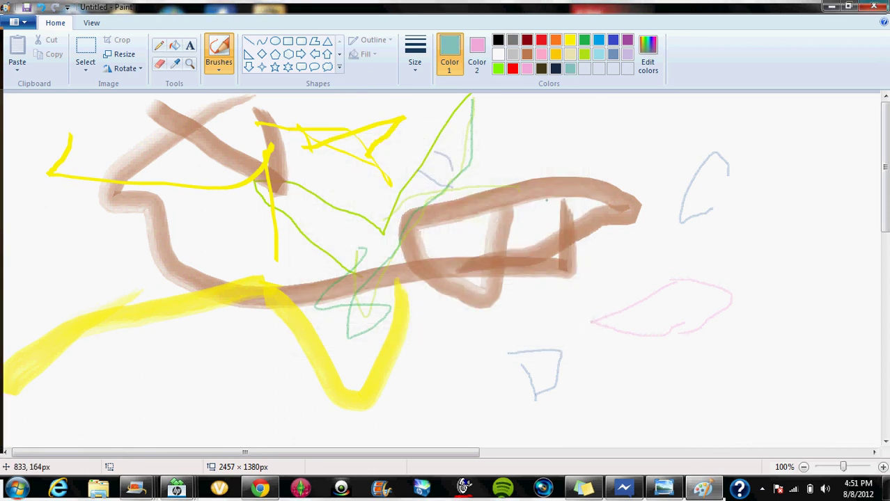
{"action": "mouse_move", "coordinate": [619, 132]}
{"action": "left_mouse_down"}
{"action": "mouse_move", "coordinate": [756, 178]}
{"action": "mouse_move", "coordinate": [635, 199]}
{"action": "mouse_move", "coordinate": [765, 190]}
{"action": "mouse_move", "coordinate": [584, 241]}
{"action": "mouse_move", "coordinate": [672, 283]}
{"action": "mouse_move", "coordinate": [487, 332]}
{"action": "mouse_move", "coordinate": [569, 318]}
{"action": "mouse_move", "coordinate": [640, 231]}
{"action": "mouse_move", "coordinate": [774, 161]}
{"action": "mouse_move", "coordinate": [675, 146]}
{"action": "mouse_move", "coordinate": [630, 193]}
{"action": "left_mouse_up"}
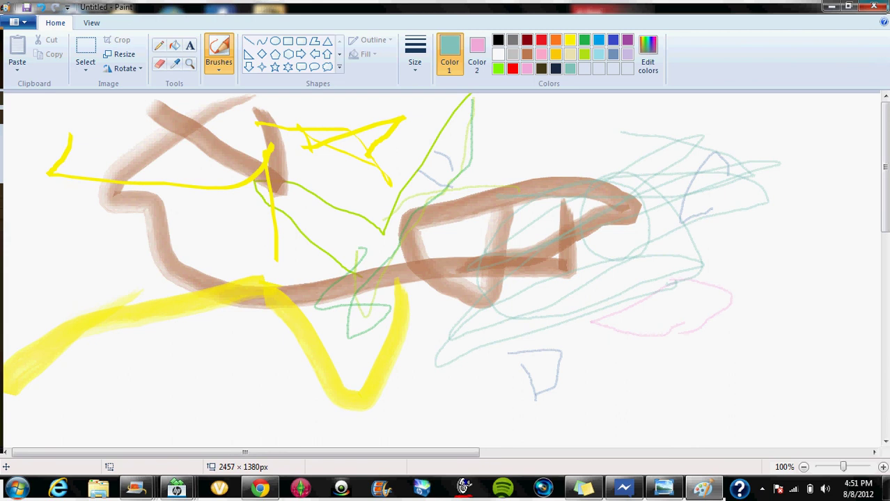
Step: Add a text box about 139 × 165 px to the right of the teal scribble with the first line "hi have a fun day"
{"action": "left_click", "coordinate": [189, 45]}
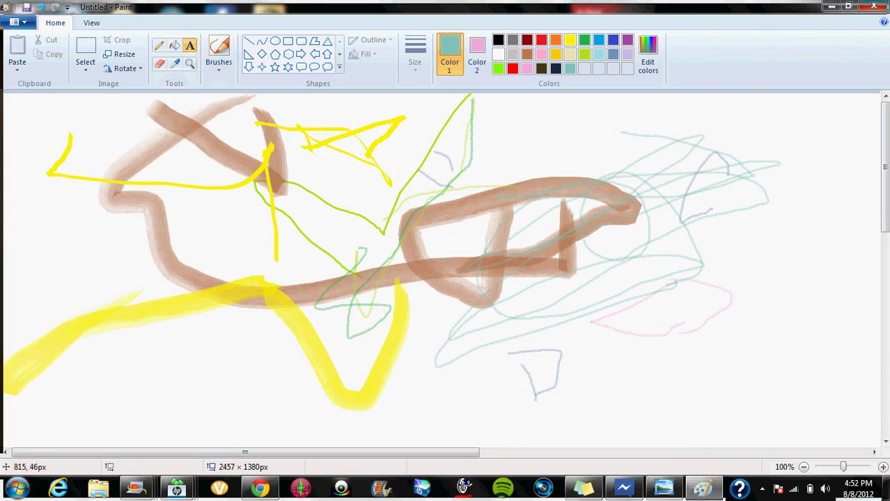
{"action": "left_click", "coordinate": [791, 231]}
{"action": "left_click_drag", "start_coordinate": [791, 232], "coordinate": [881, 339]}
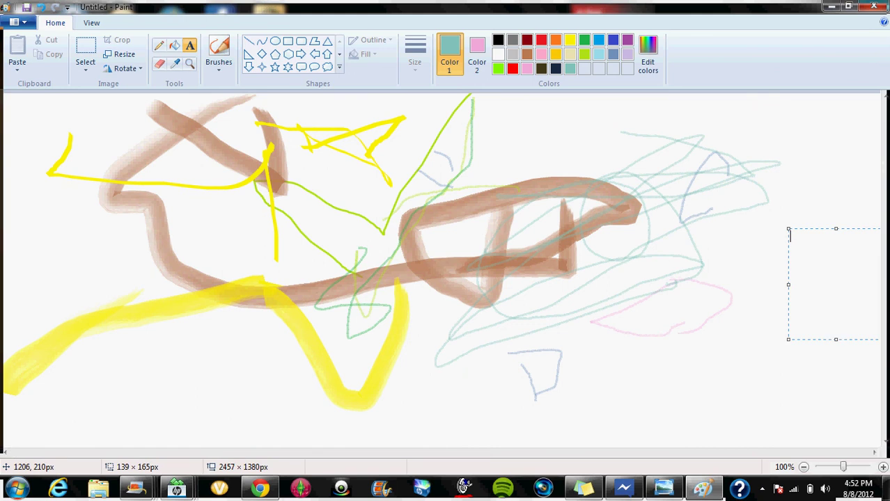
{"action": "type", "text": "hi"}
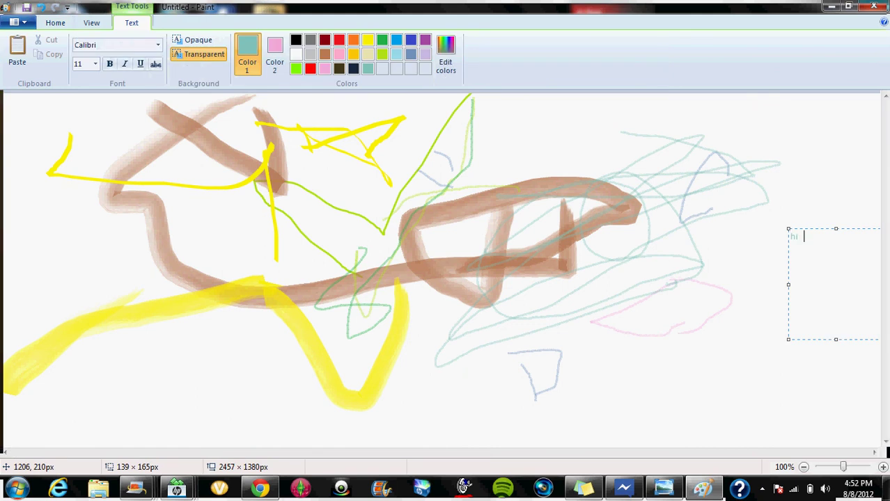
{"action": "type", "text": " haa"}
{"action": "key", "text": "BackSpace"}
{"action": "type", "text": "ve  a  fun  day"}
{"action": "key", "text": "Return"}
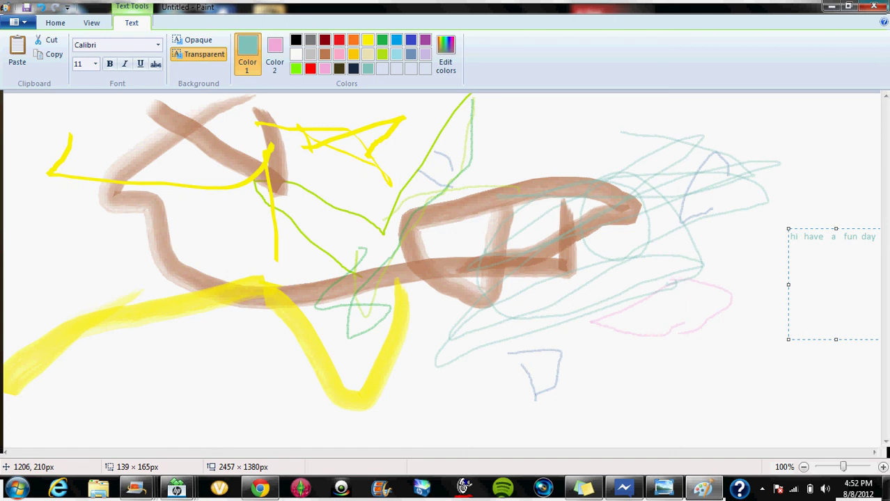
Step: Add the second line "and i love you" to the text box and place the text on the canvas
{"action": "type", "text": "aa"}
{"action": "key", "text": "BackSpace"}
{"action": "type", "text": "nd"}
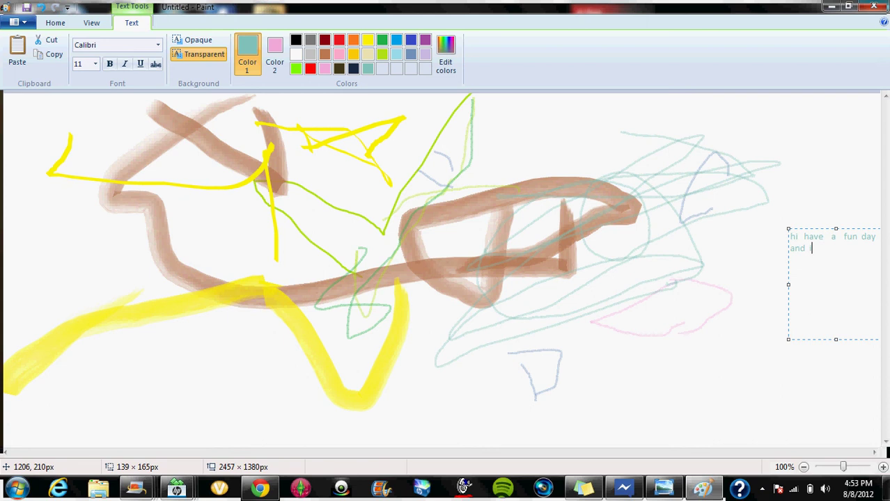
{"action": "type", "text": "i love you"}
{"action": "left_click", "coordinate": [789, 390]}
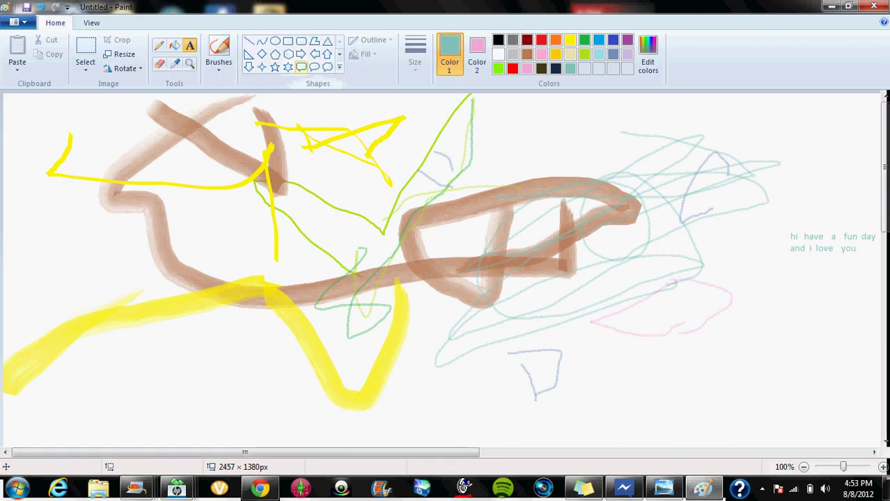
Step: Draw a teal rounded rectangular callout about 143 × 156 px and position it so it encloses the two lines of text
{"action": "left_click", "coordinate": [300, 66]}
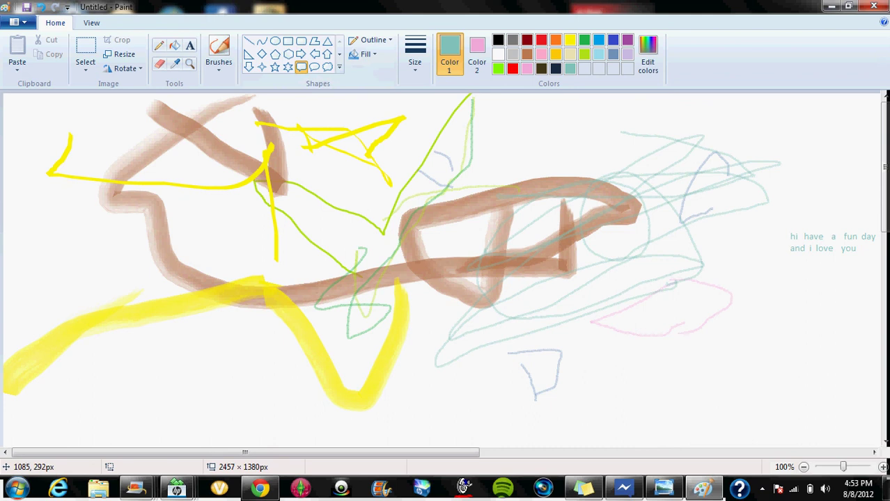
{"action": "left_click_drag", "start_coordinate": [795, 320], "coordinate": [879, 218]}
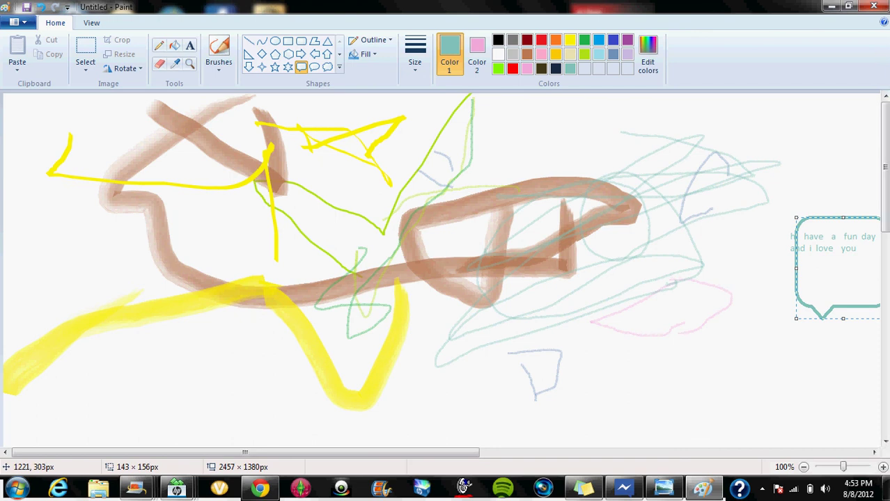
{"action": "left_click_drag", "start_coordinate": [858, 307], "coordinate": [843, 297]}
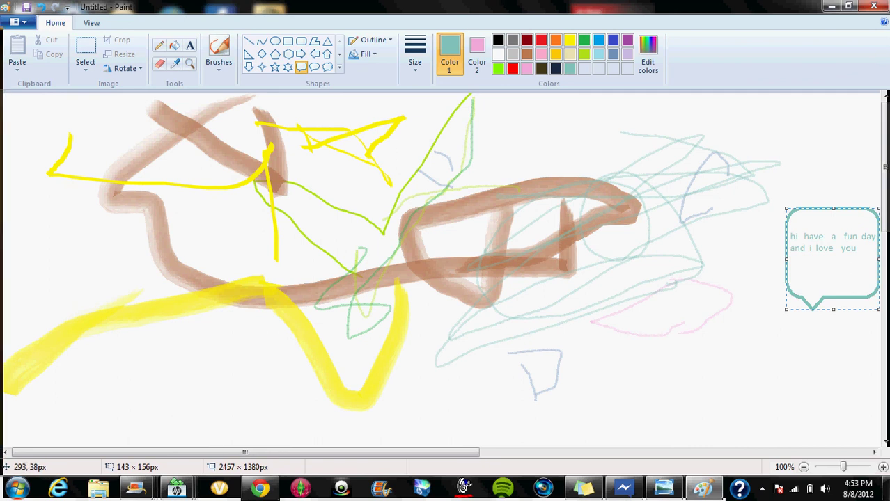
{"action": "left_click", "coordinate": [133, 150]}
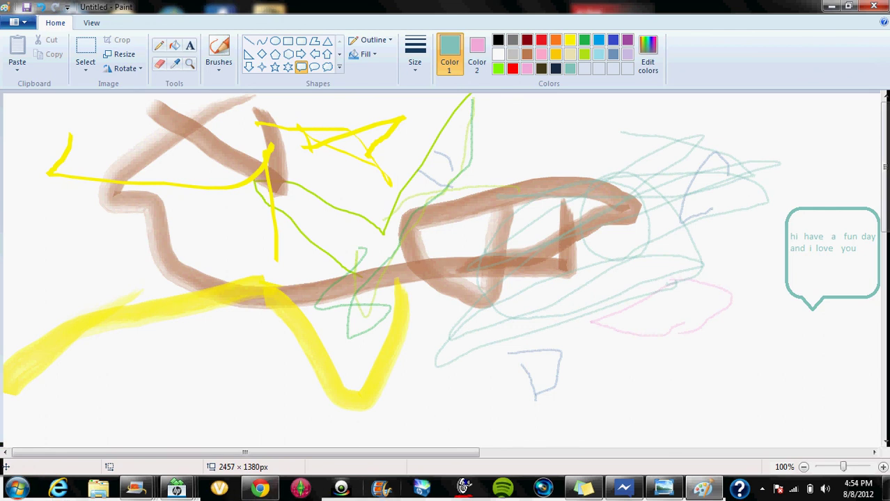
{"action": "left_click", "coordinate": [463, 487]}
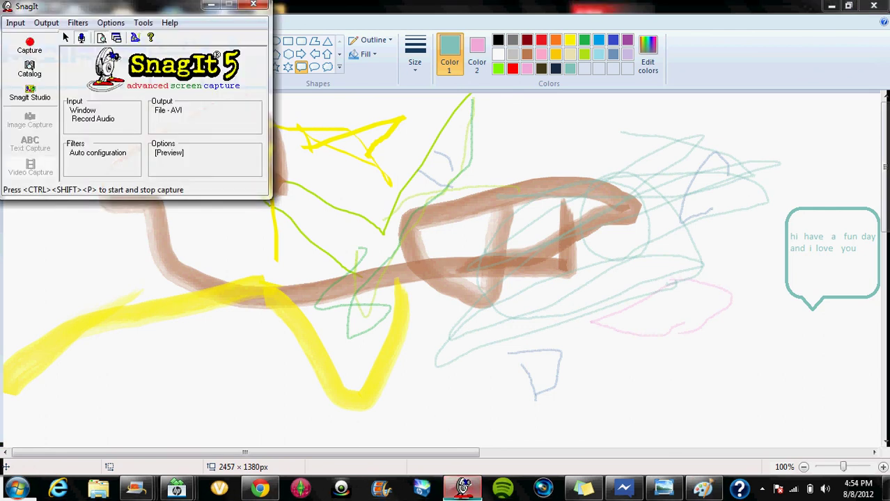